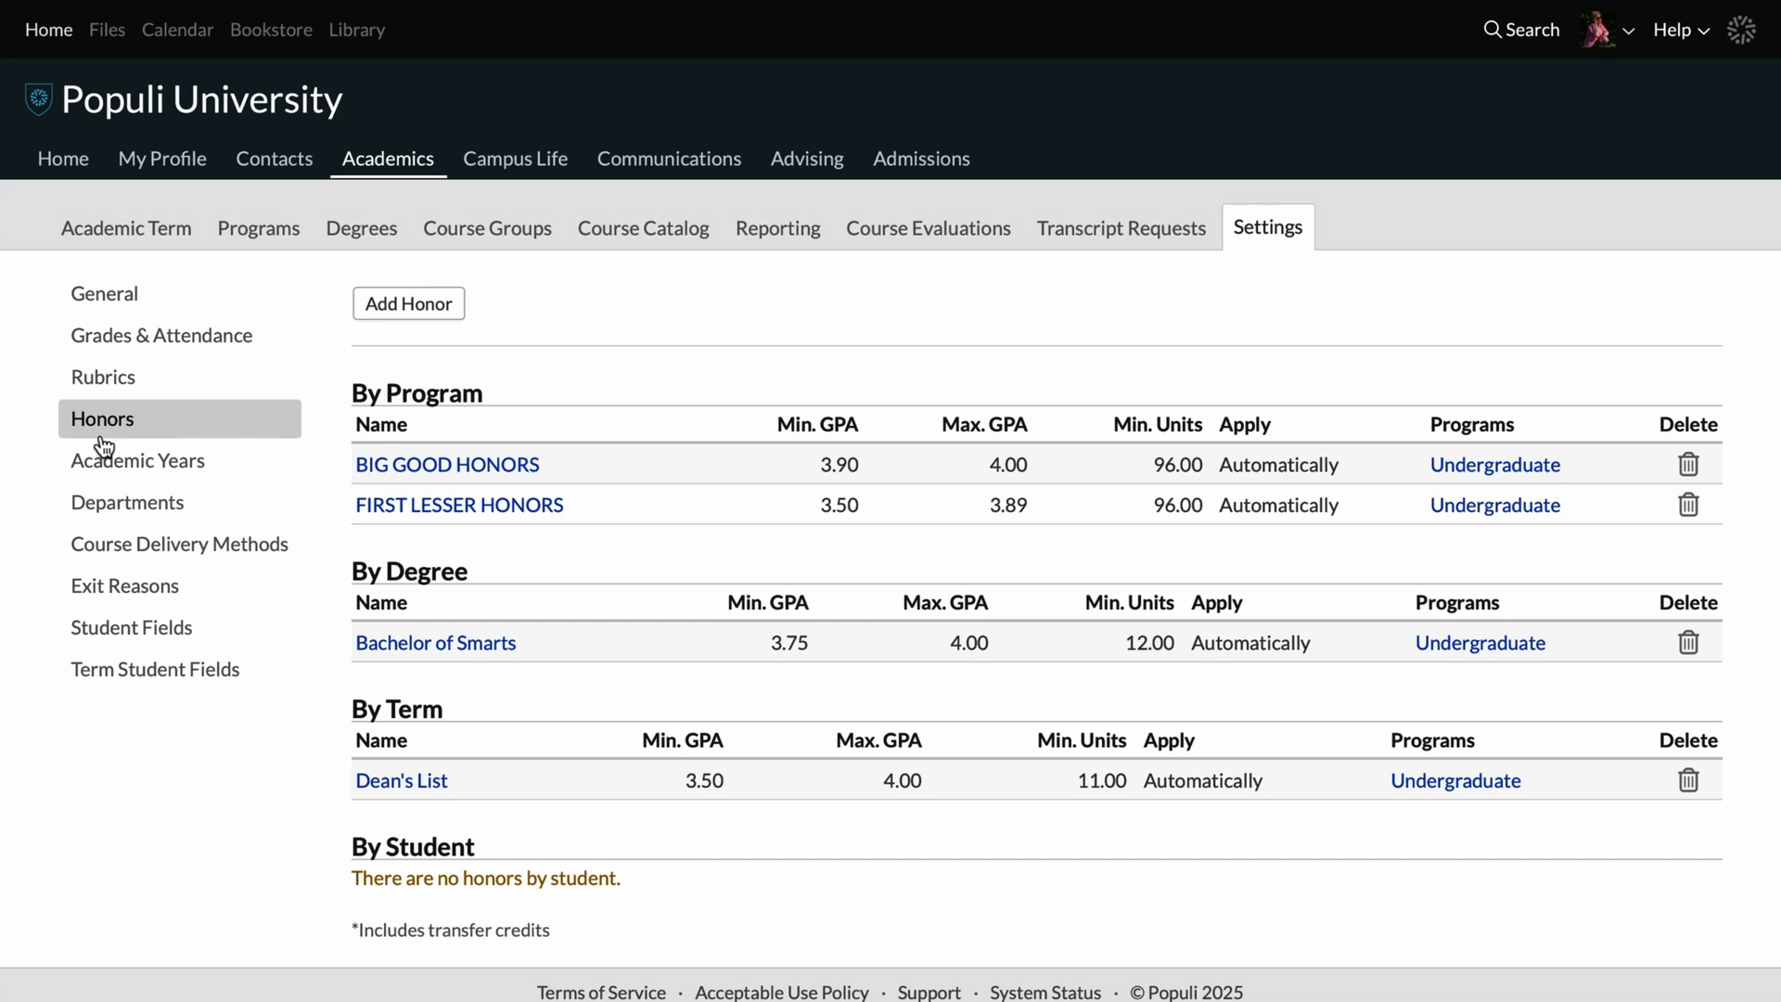
Step: Start a new honor of type Program and name it "Program Honor"
click(411, 306)
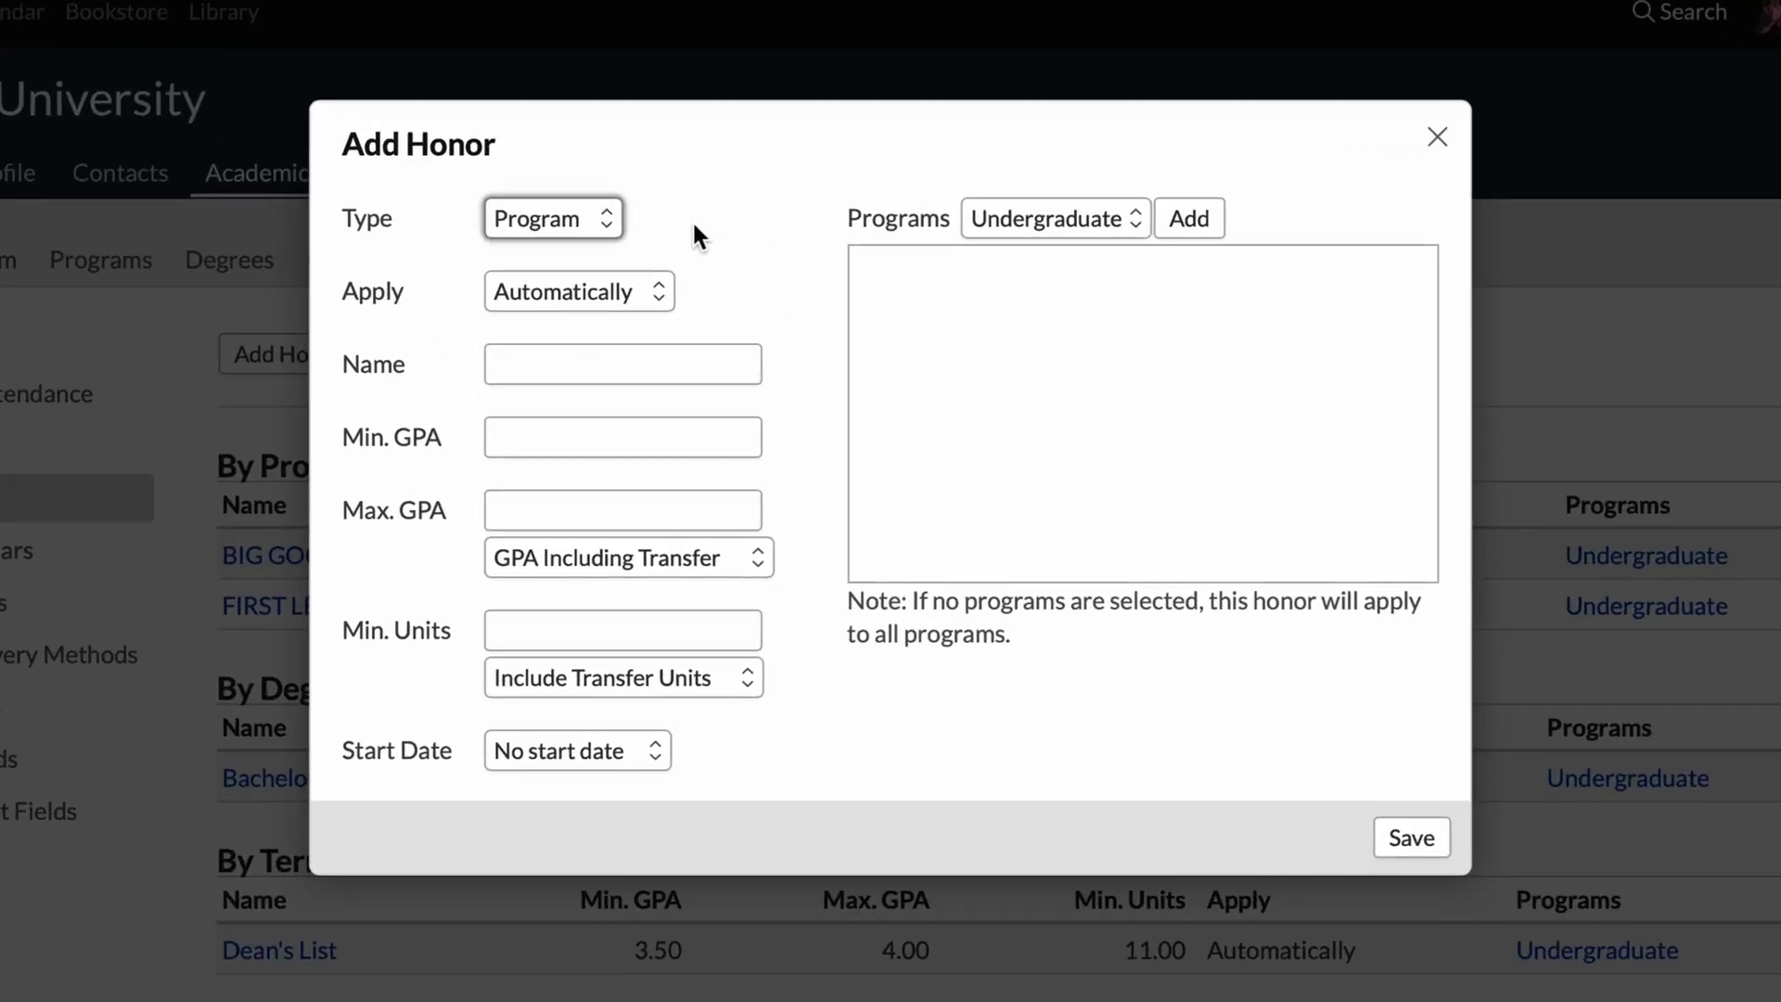
click(598, 222)
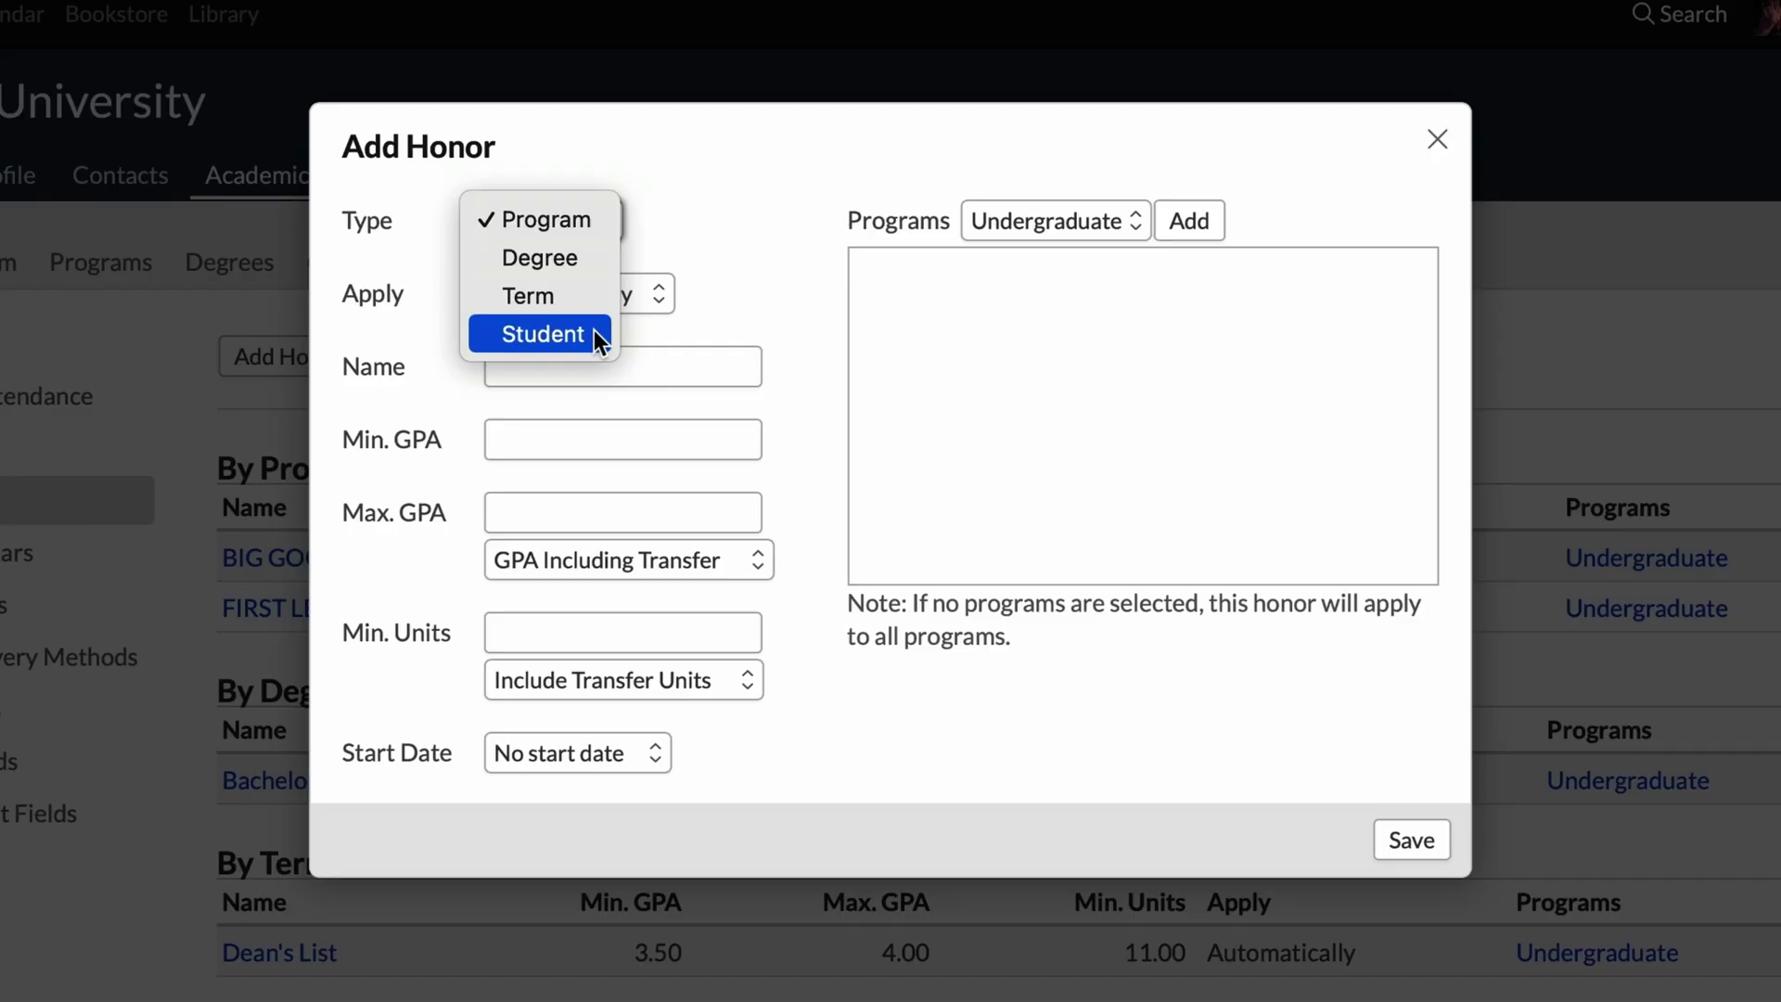
click(586, 229)
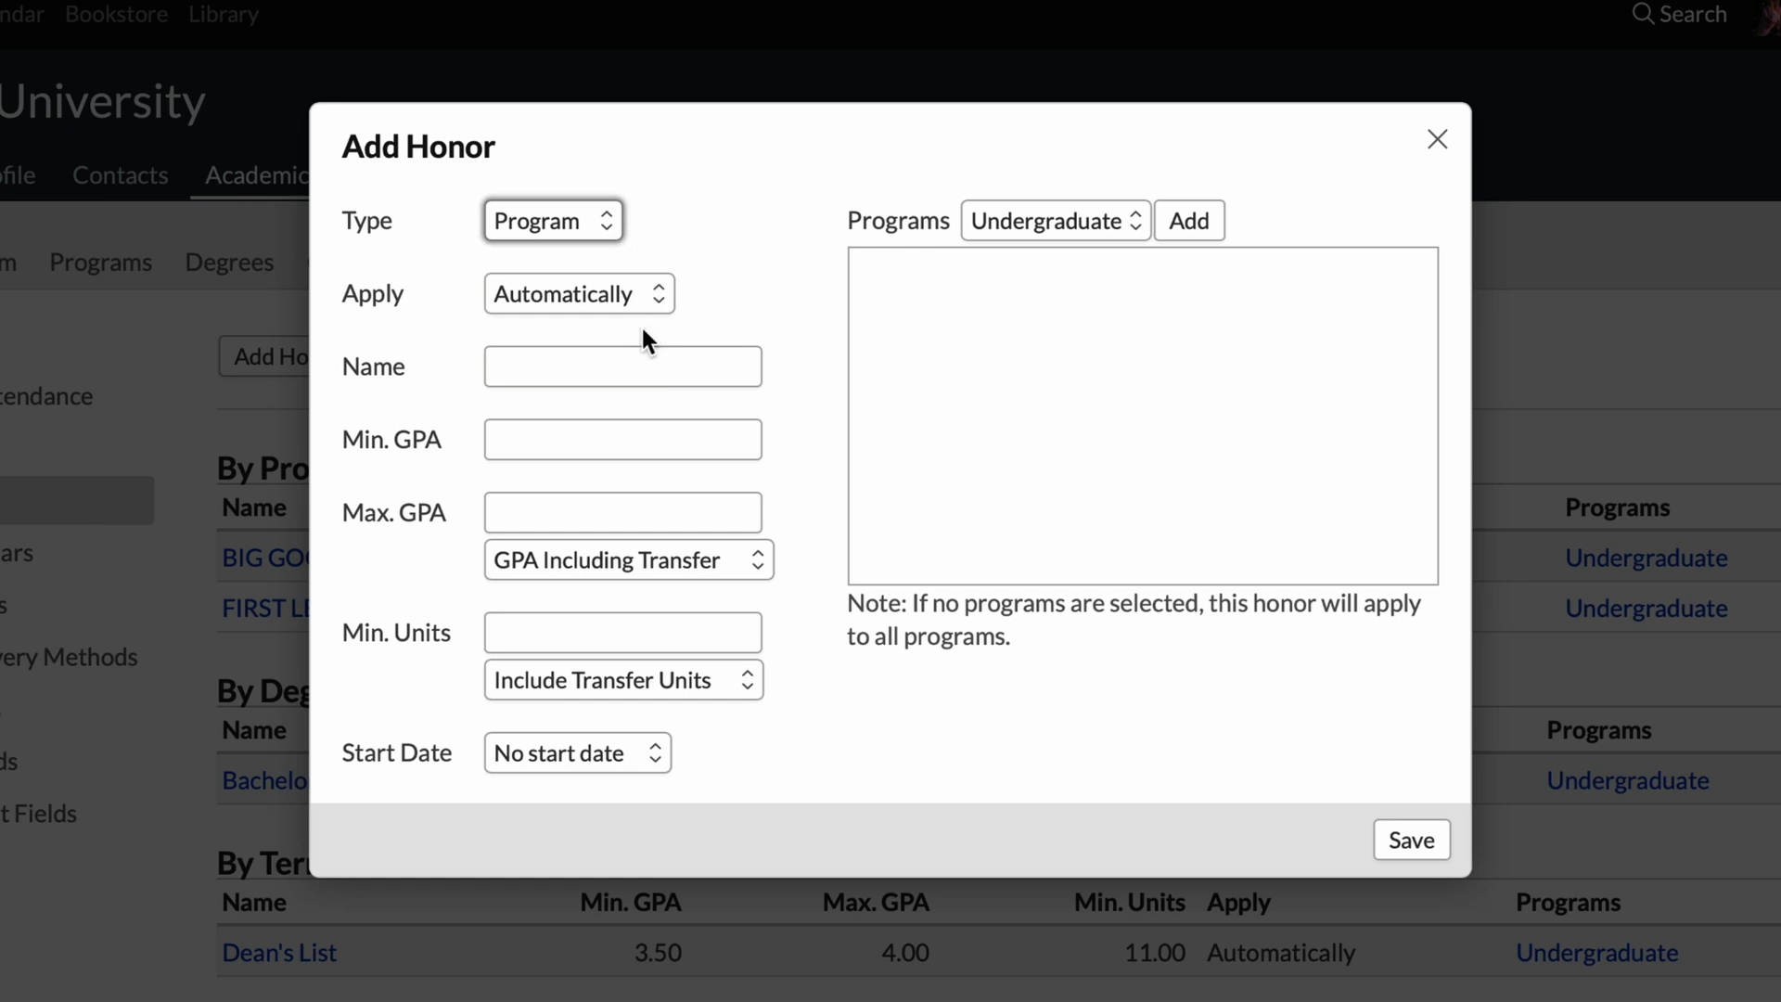
click(645, 367)
text(Program Honor)
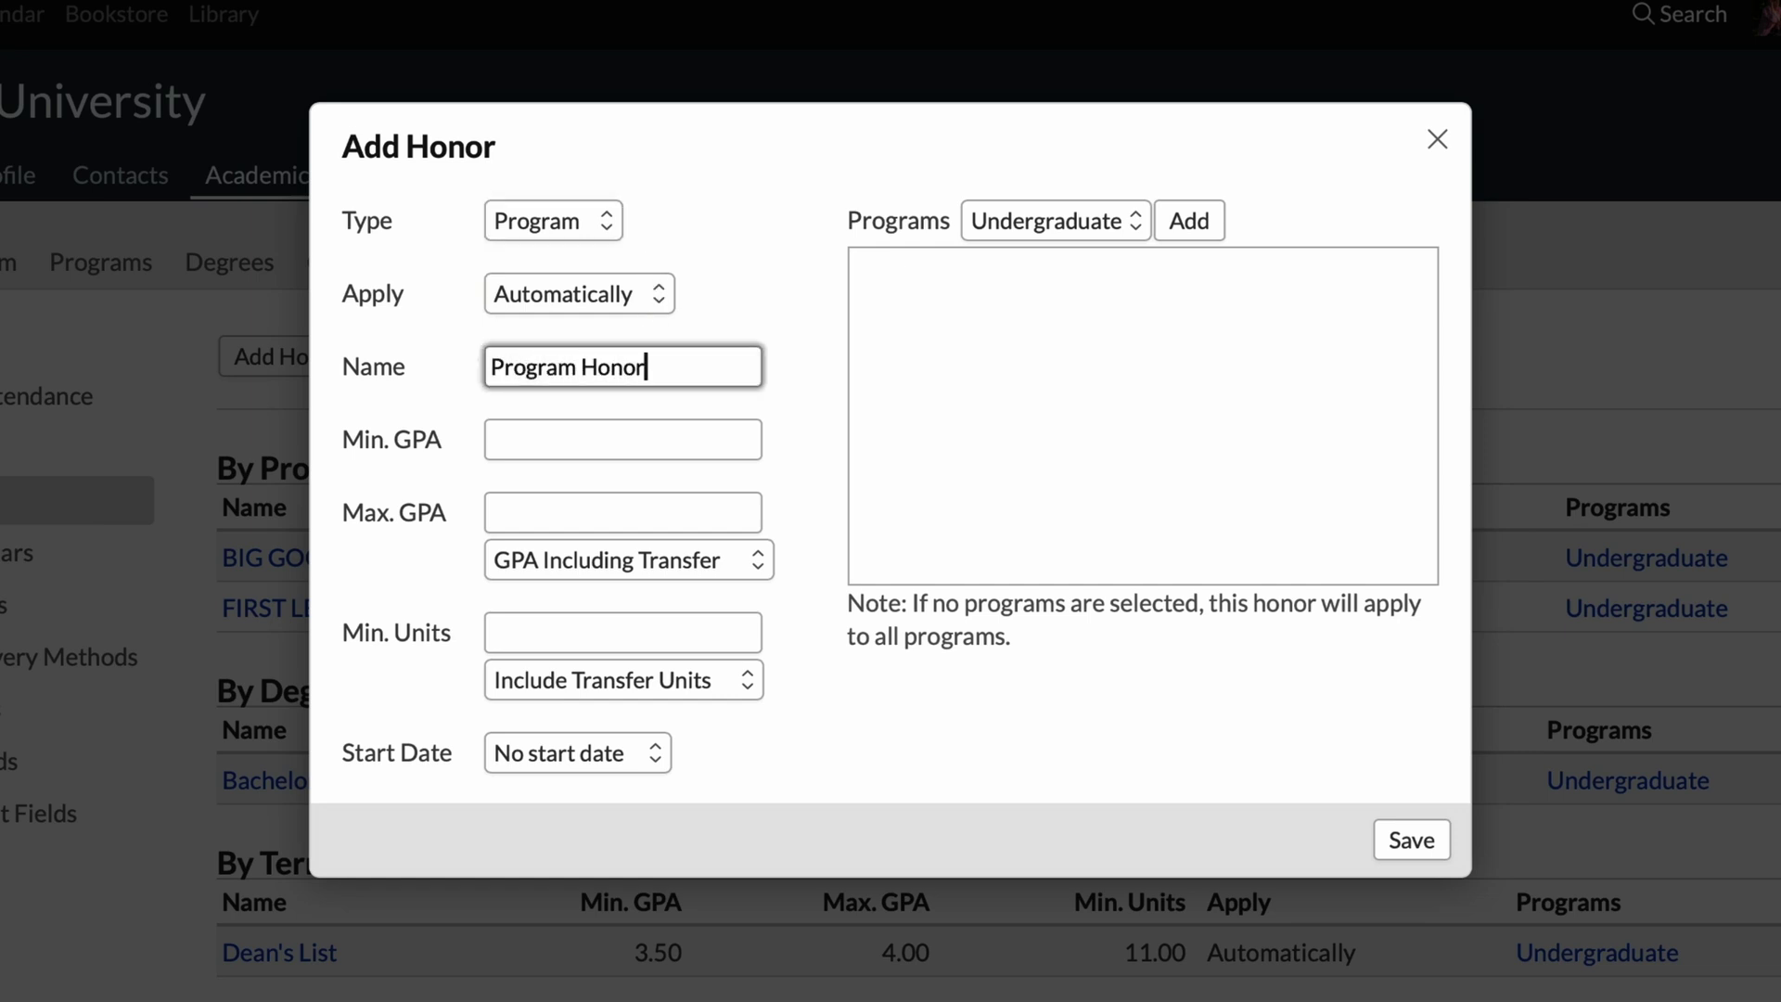
Step: Set the honor's minimum GPA to 3.75 and maximum GPA to 4.00, based on Institutional GPA
click(603, 449)
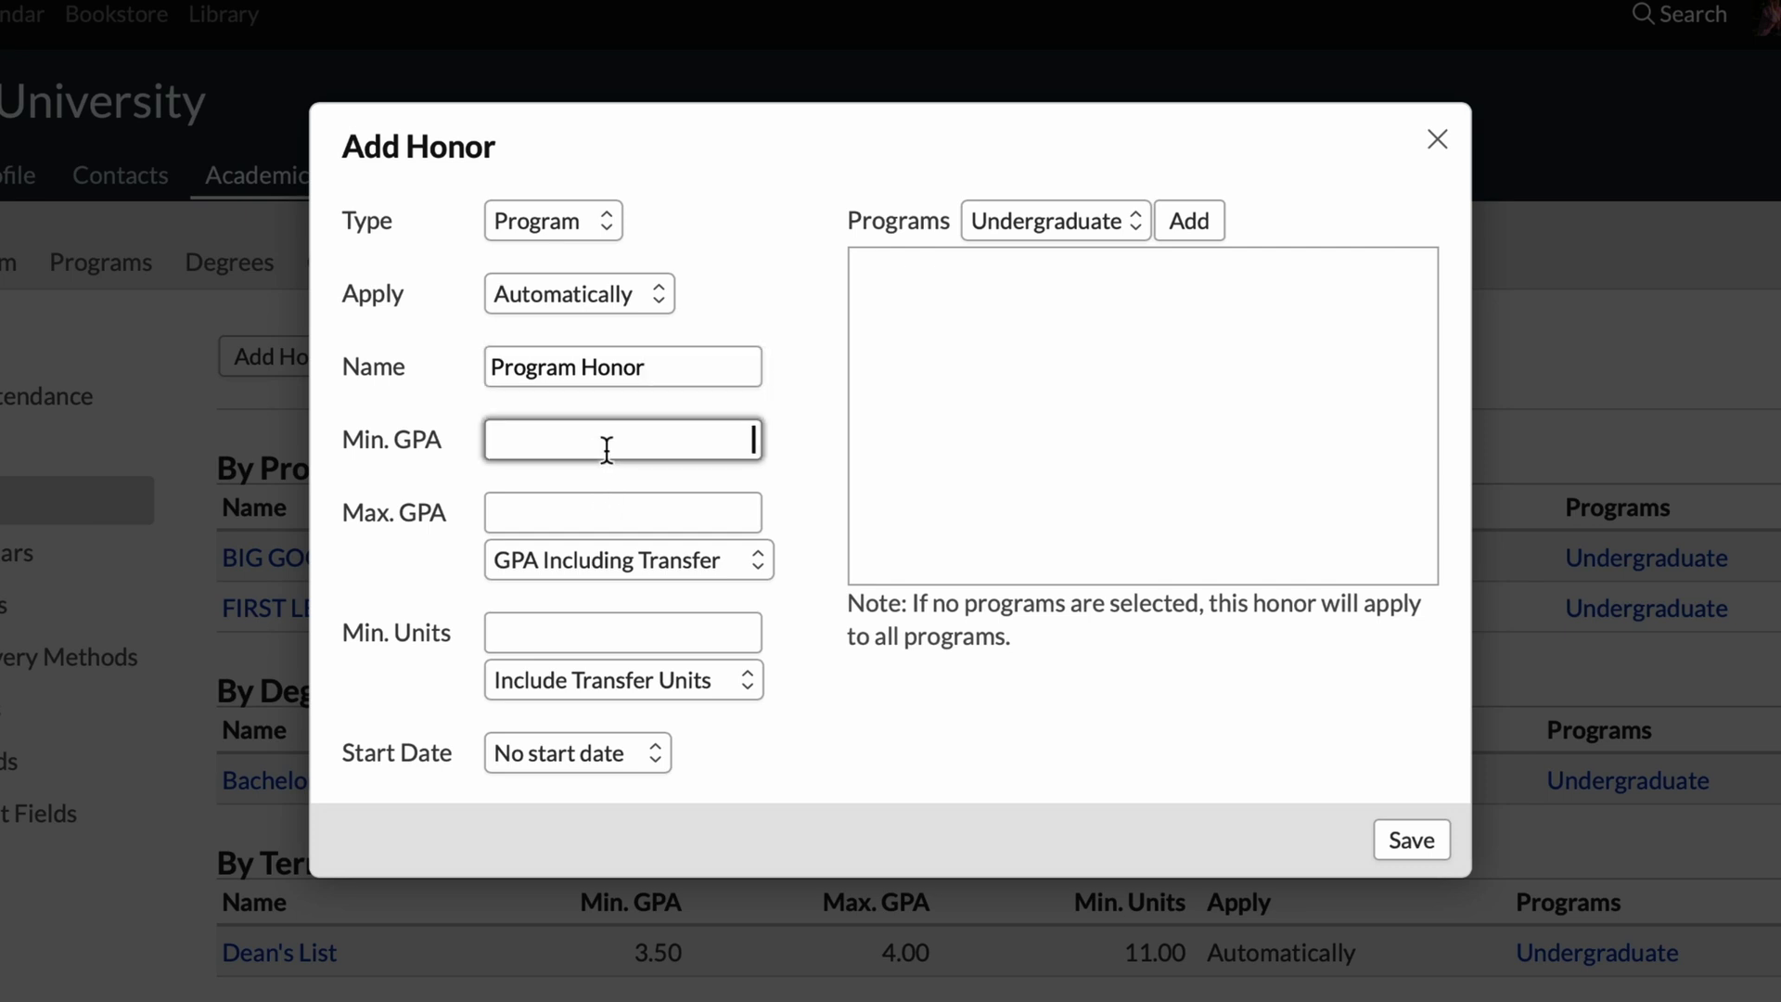
text(3.75)
key(Tab)
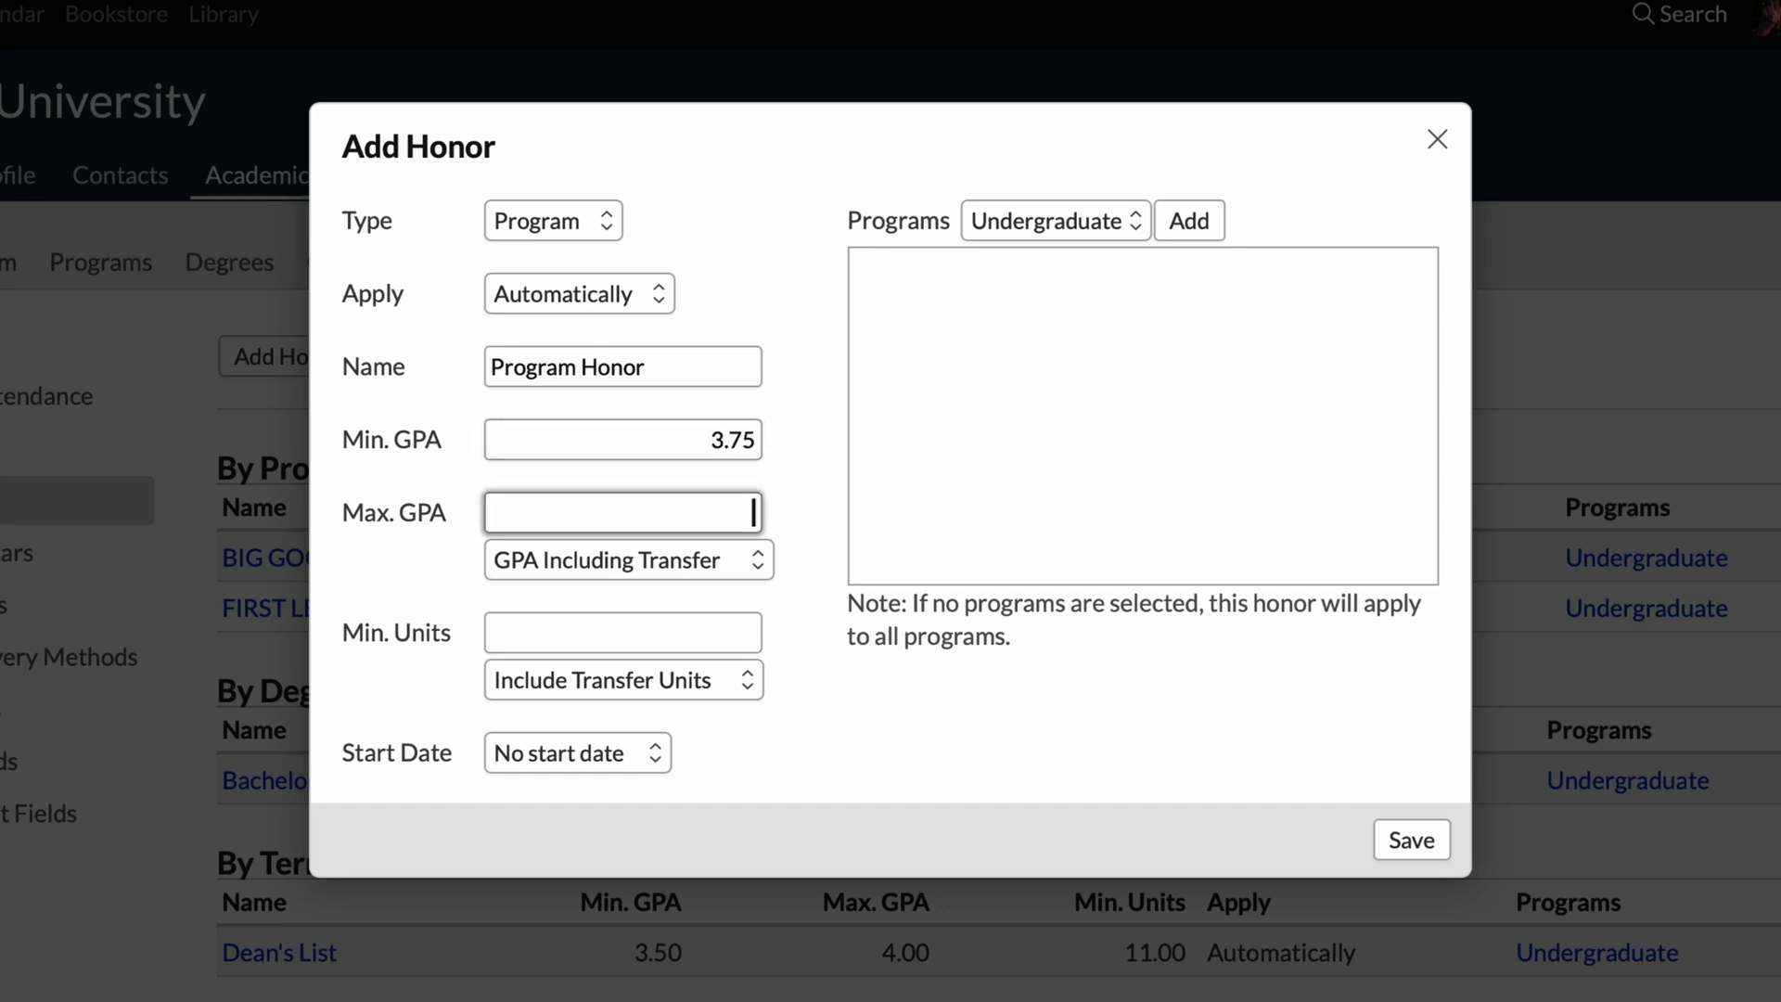
text(4.00)
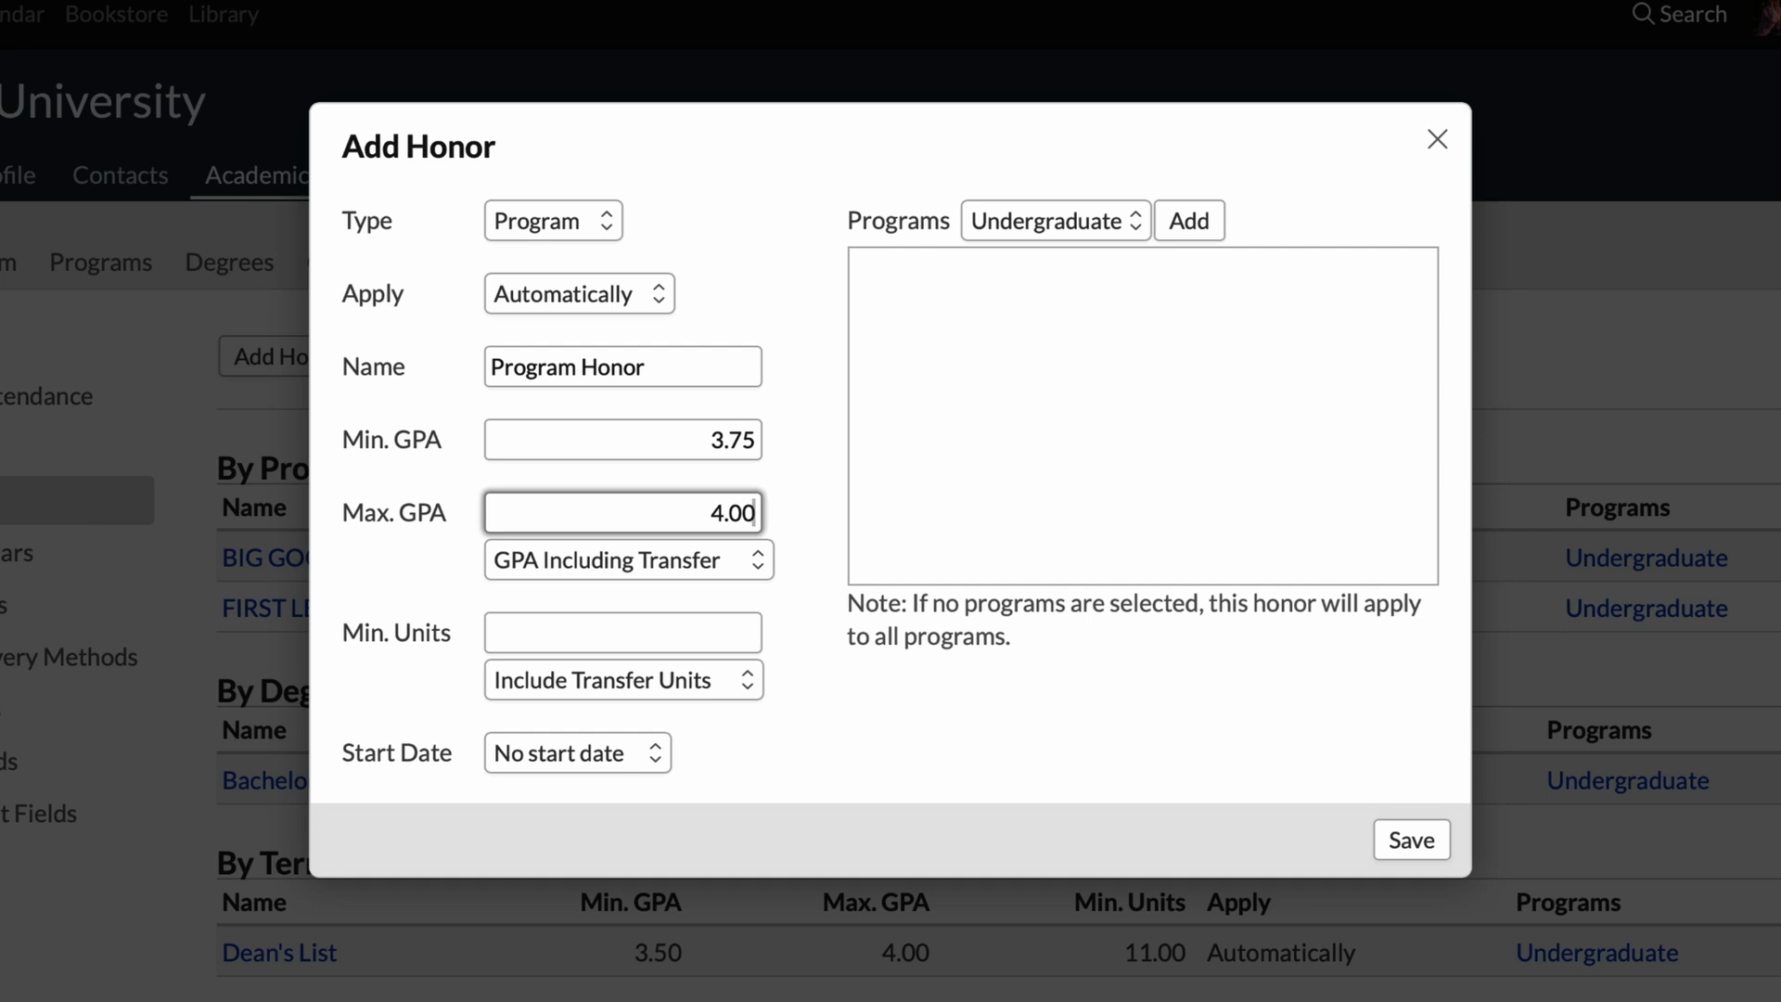
click(619, 562)
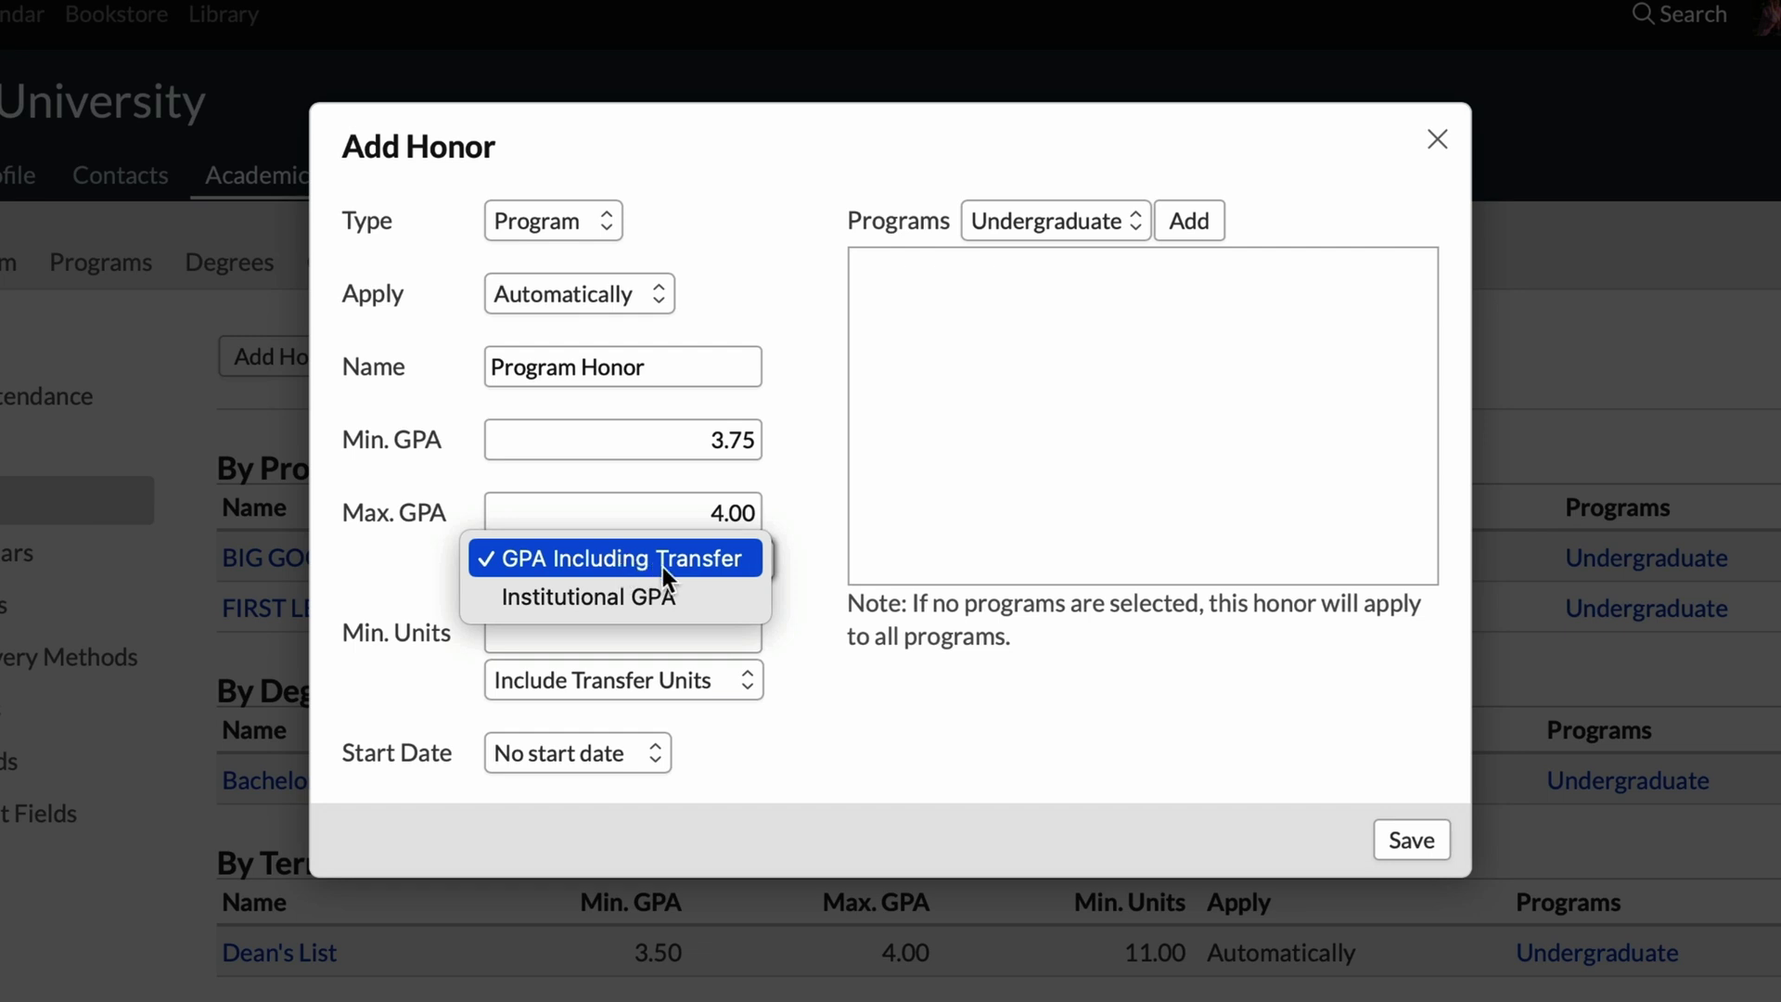
click(679, 598)
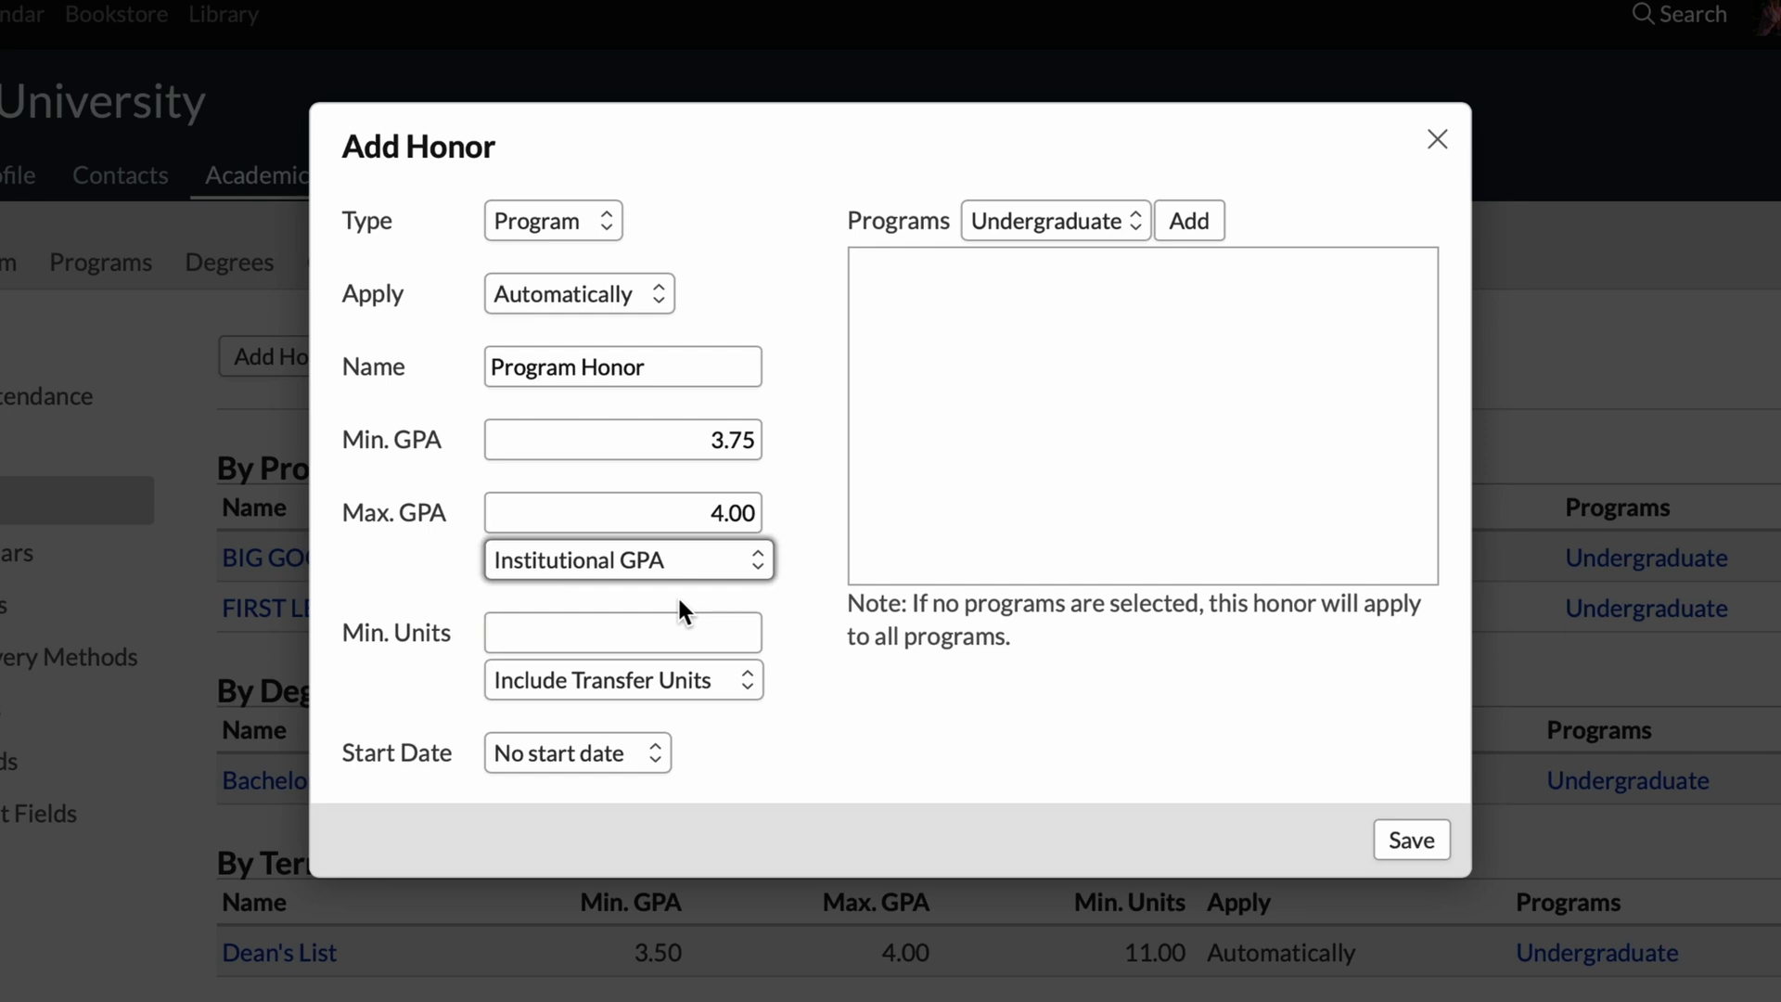
Step: Set the honor's minimum units to 80, counting Institutional Units only
click(669, 629)
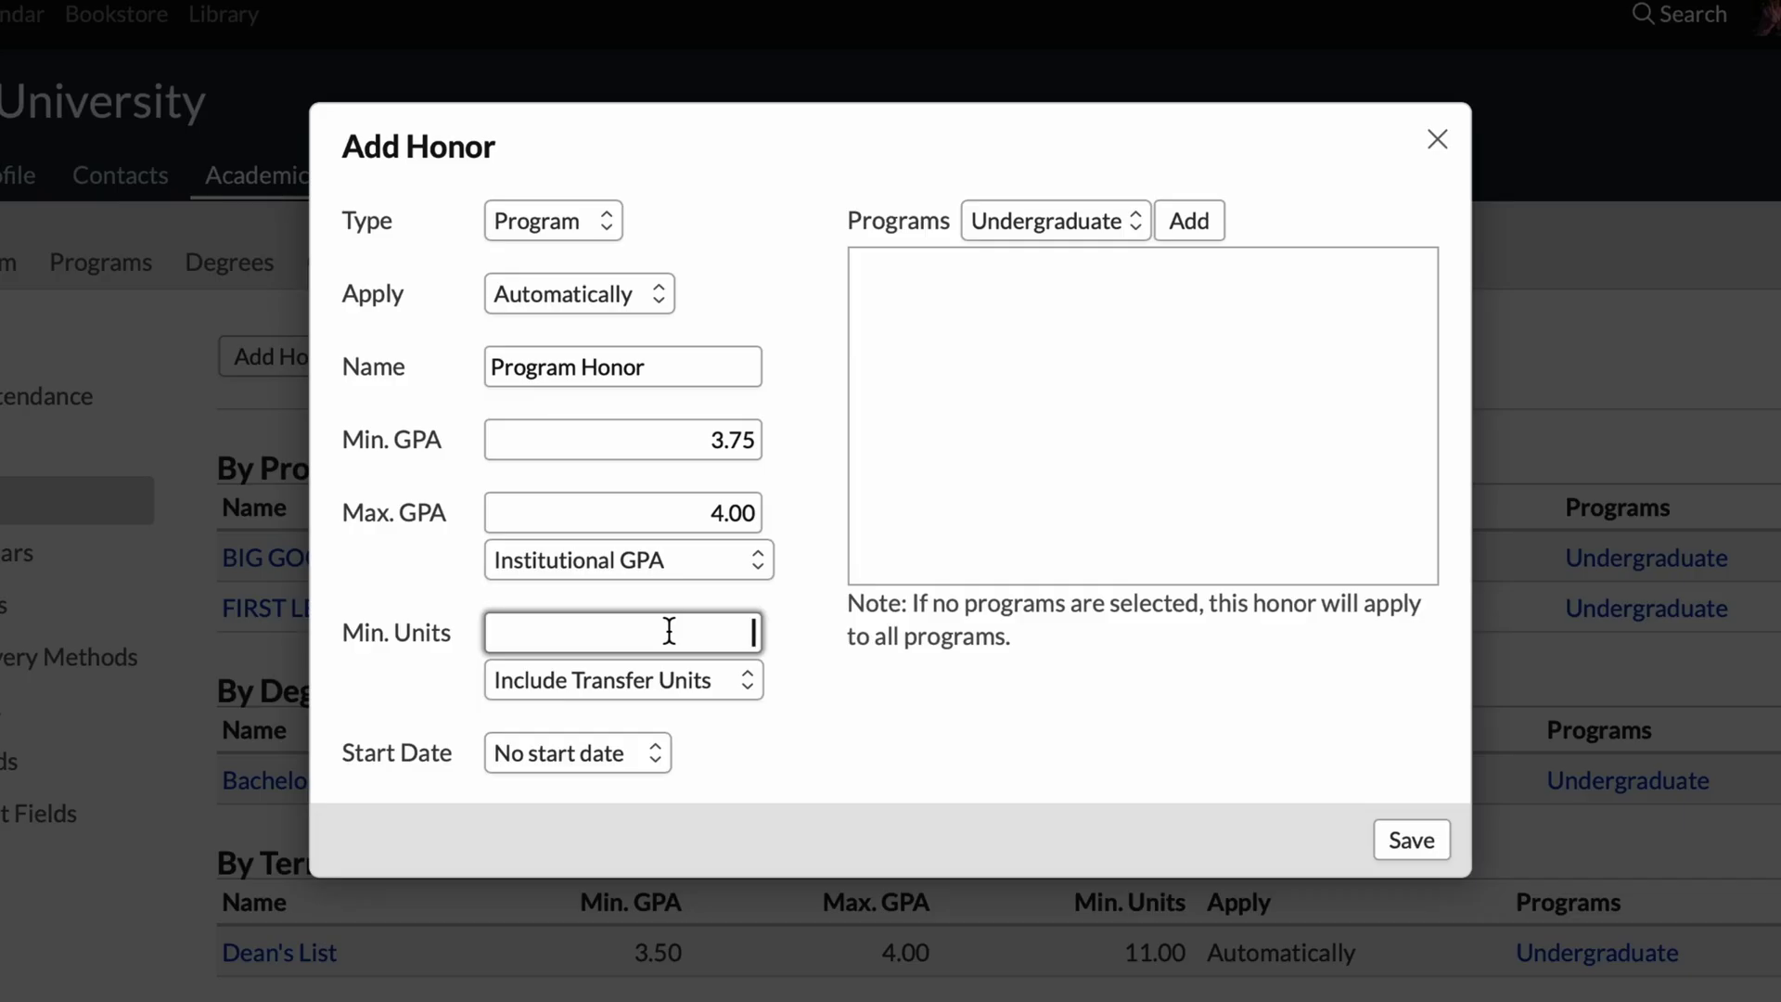
text(80)
click(730, 677)
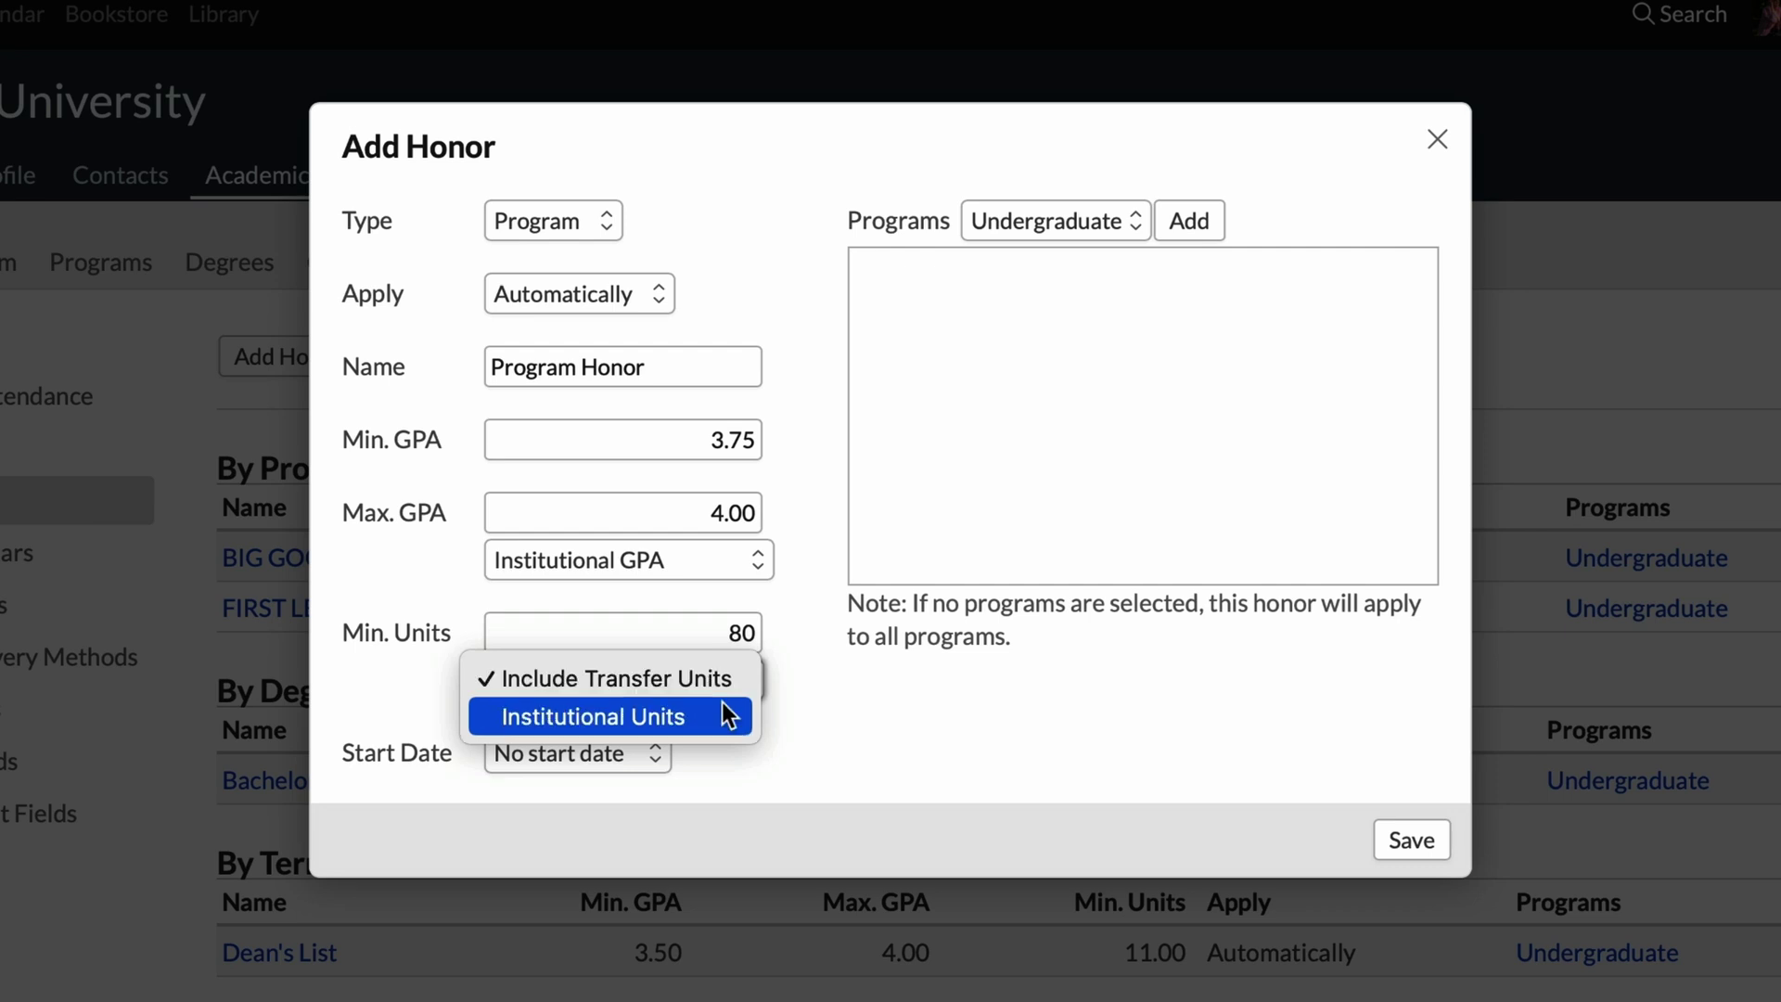
click(720, 708)
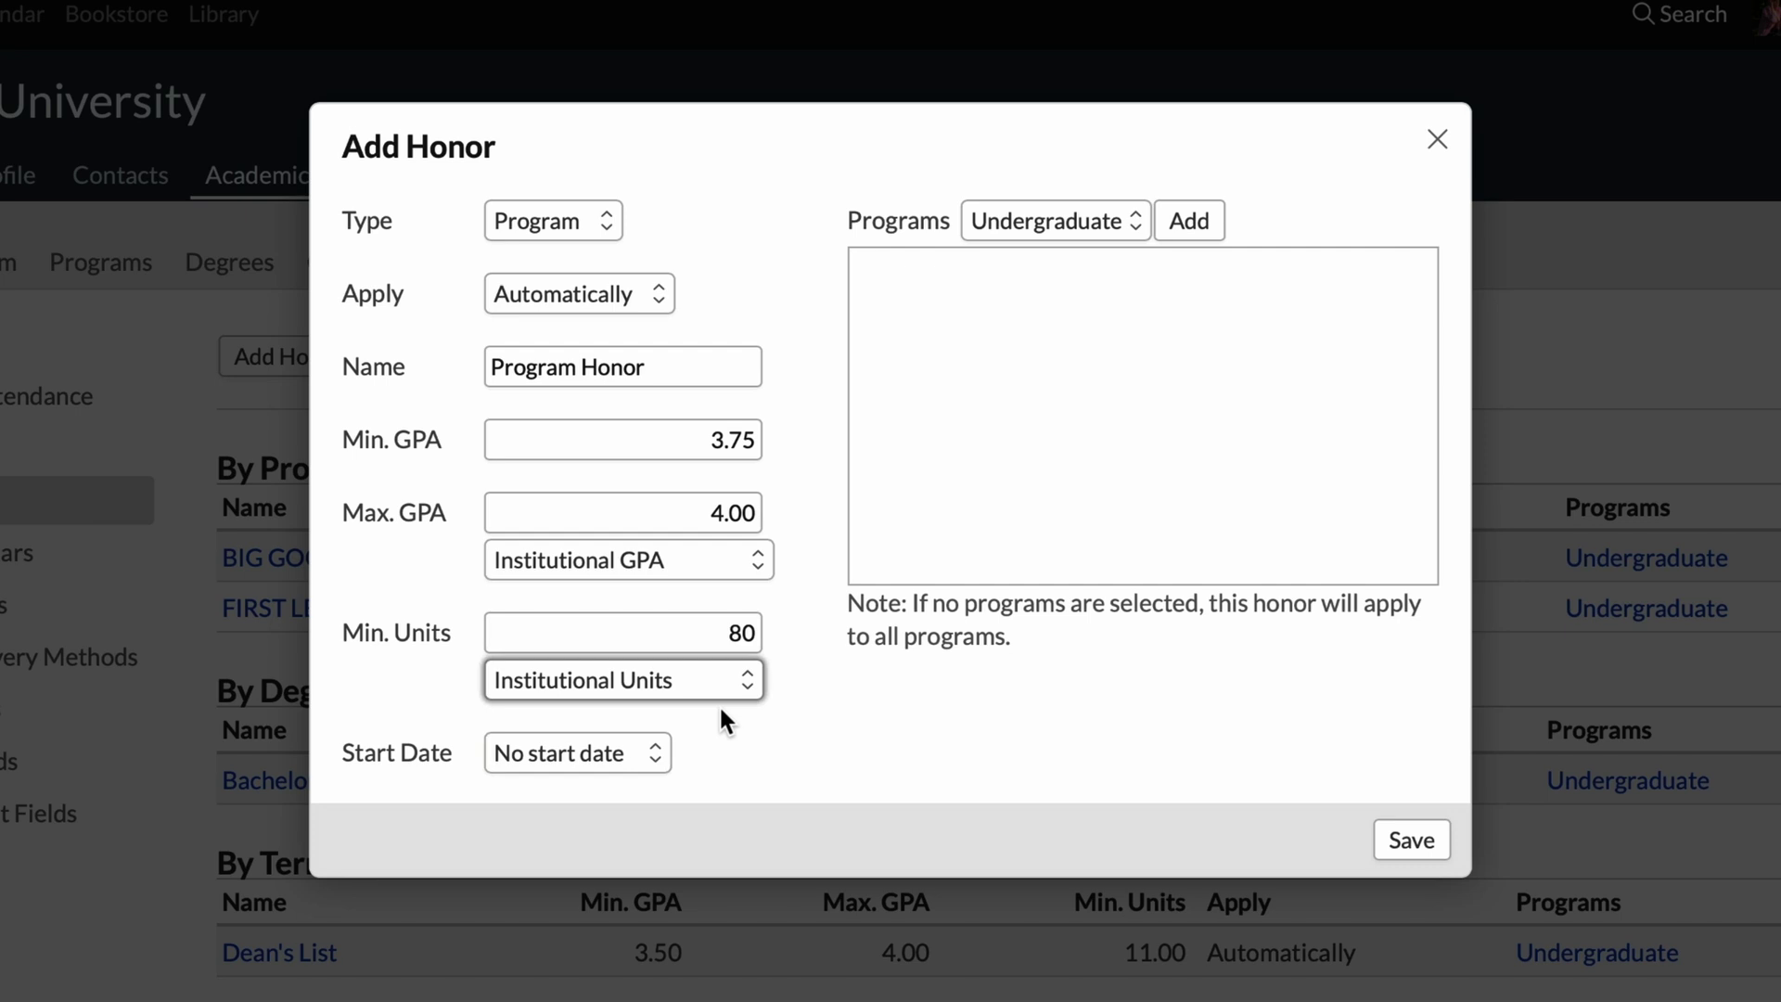
Step: Try the "Start on date" option with its calendar, and return the honor to "No start date"
click(647, 748)
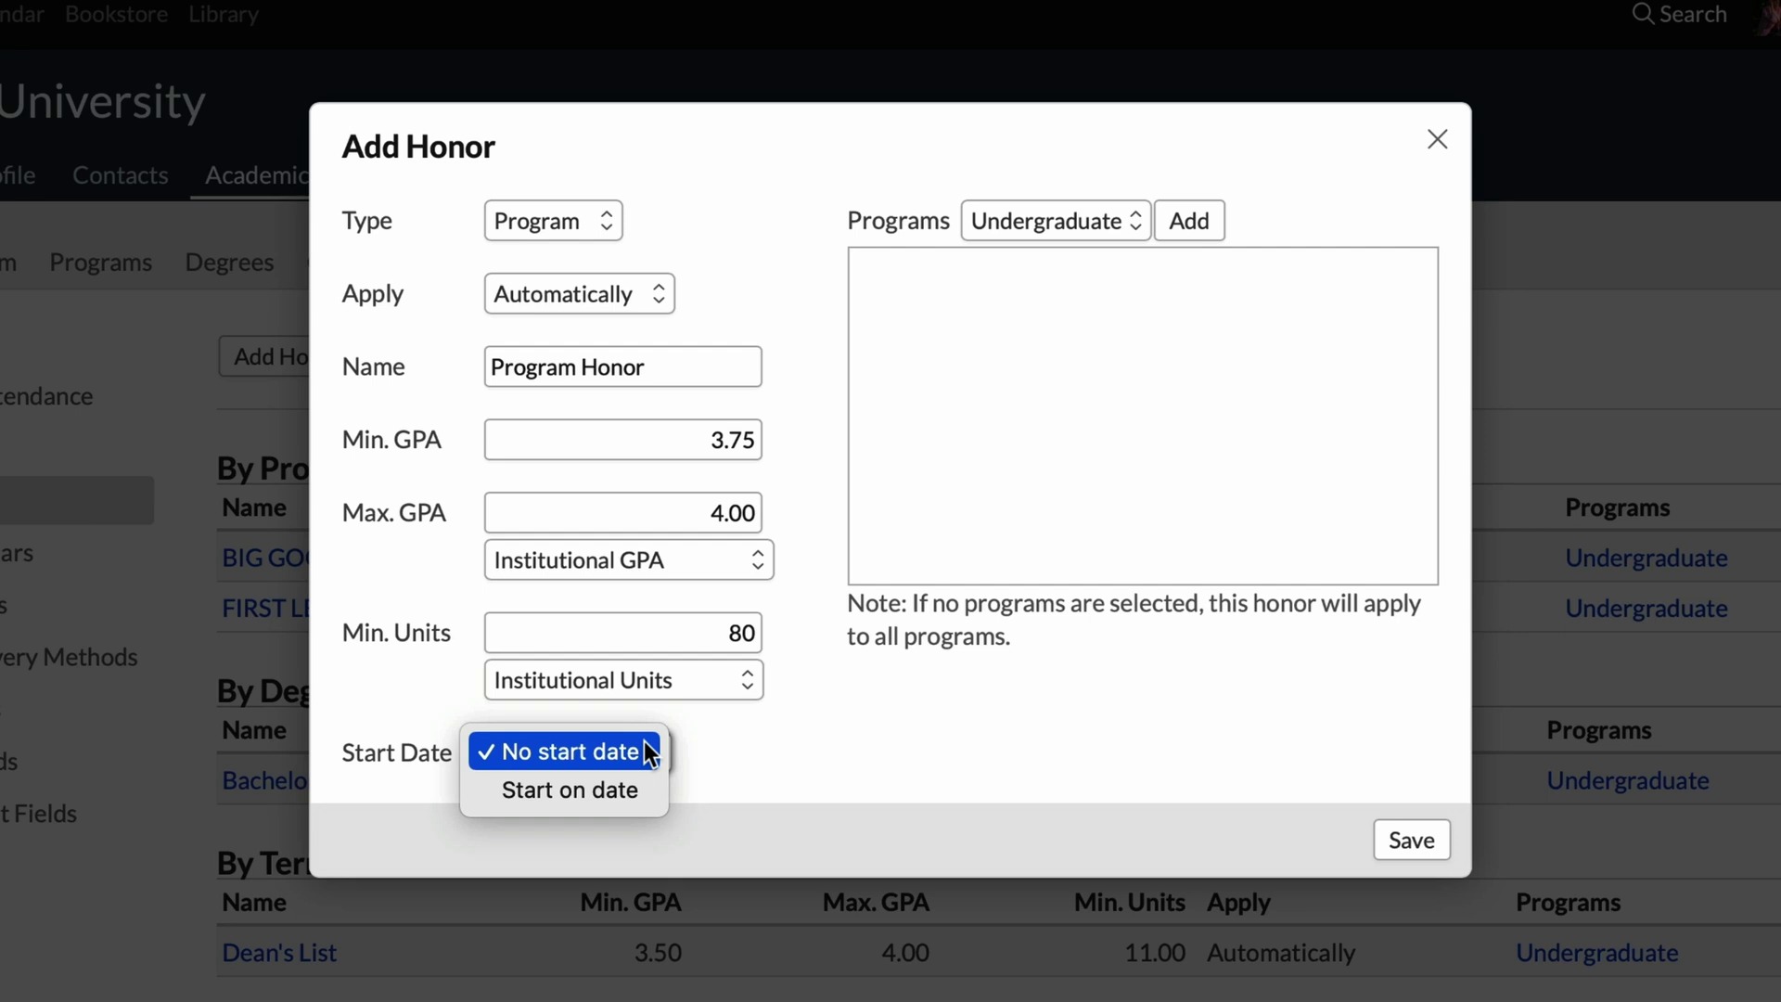
click(649, 788)
click(747, 801)
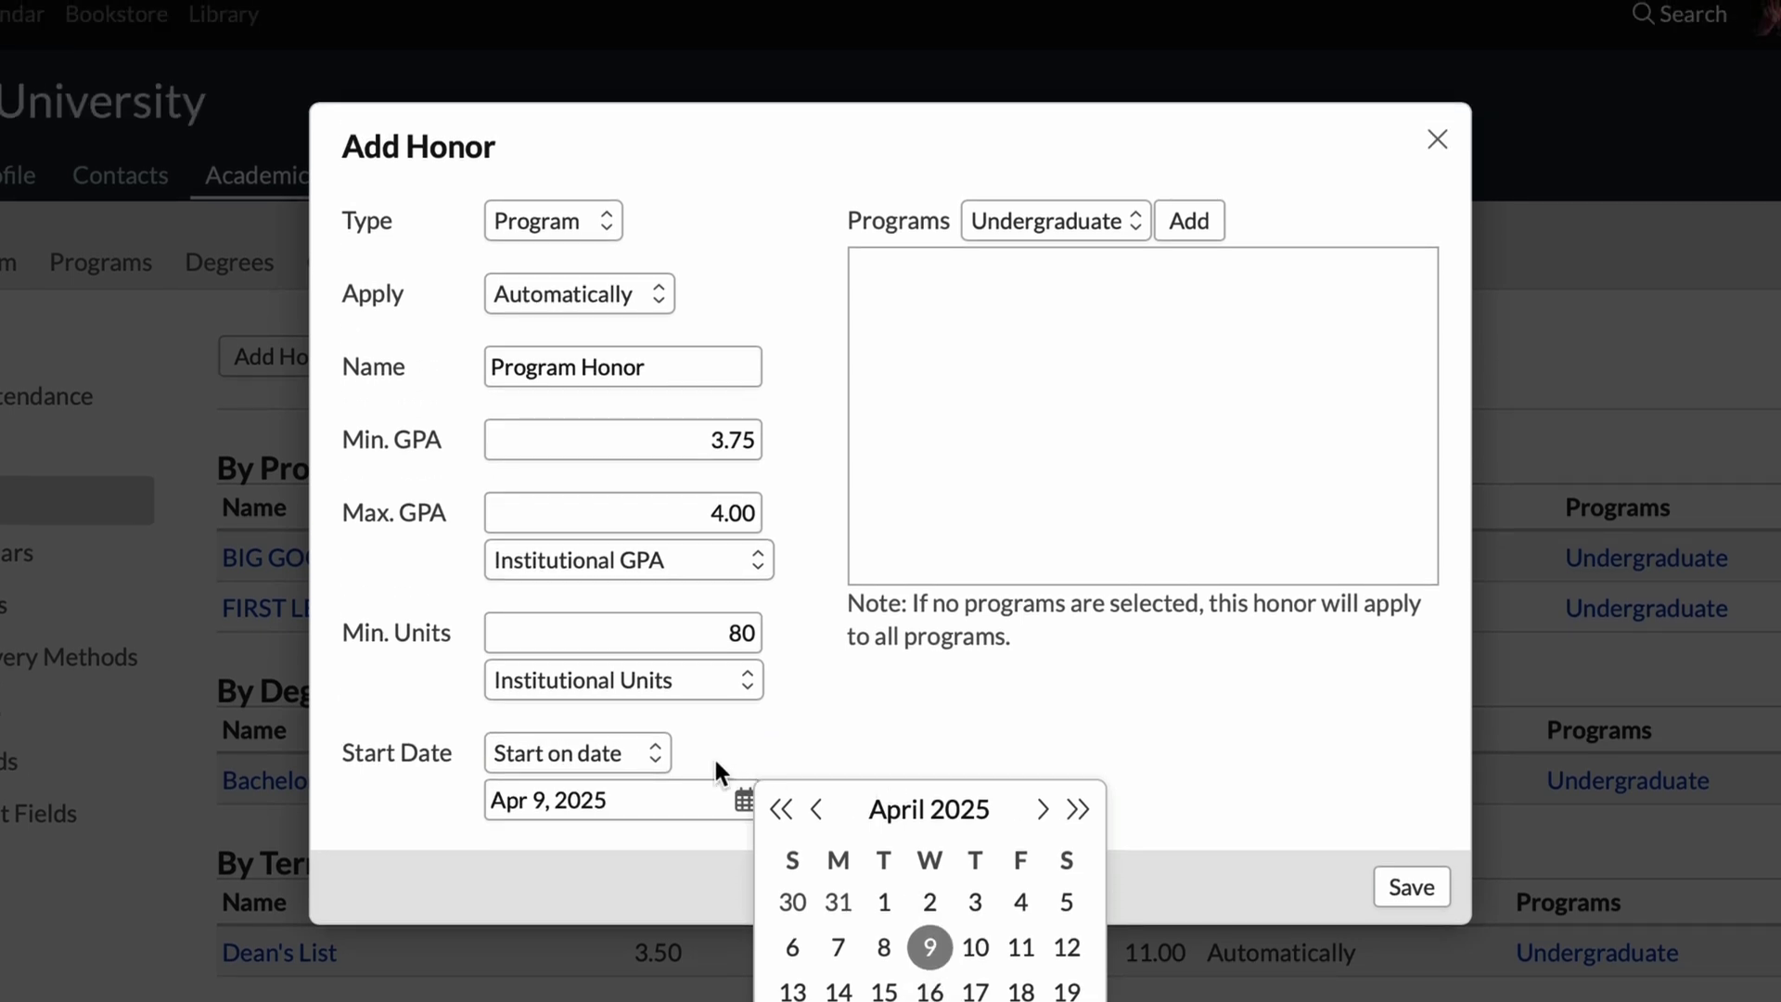
click(648, 608)
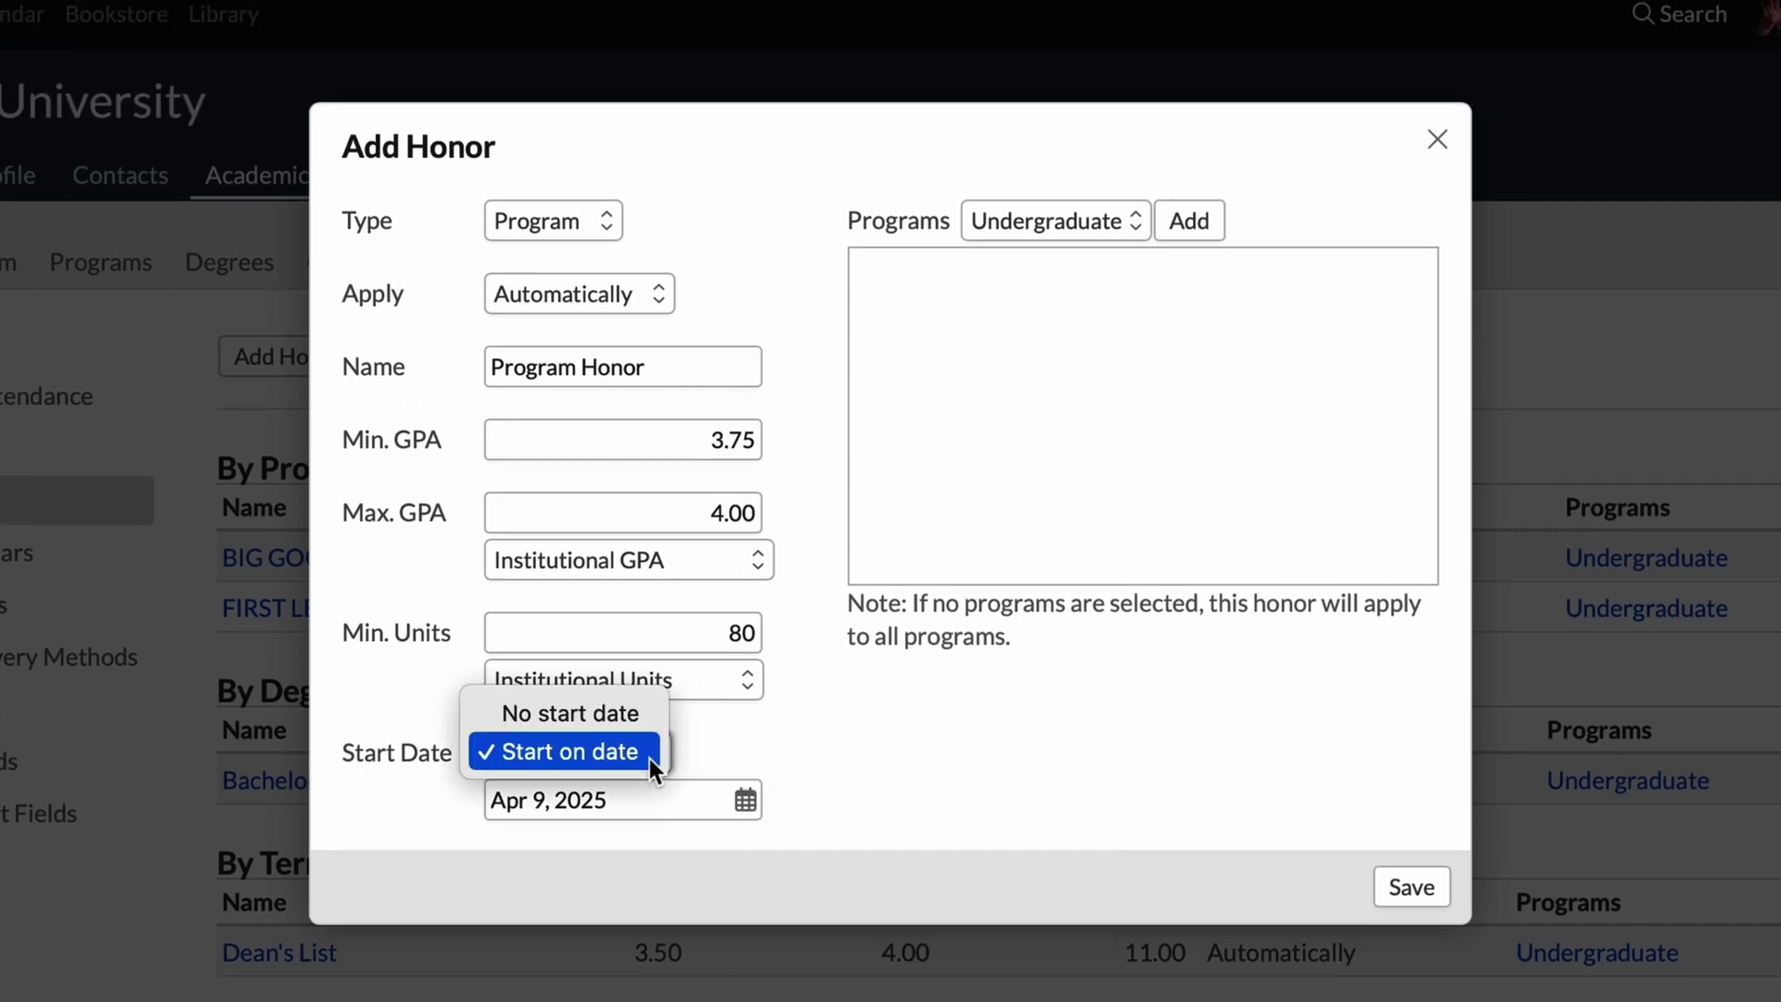
click(647, 721)
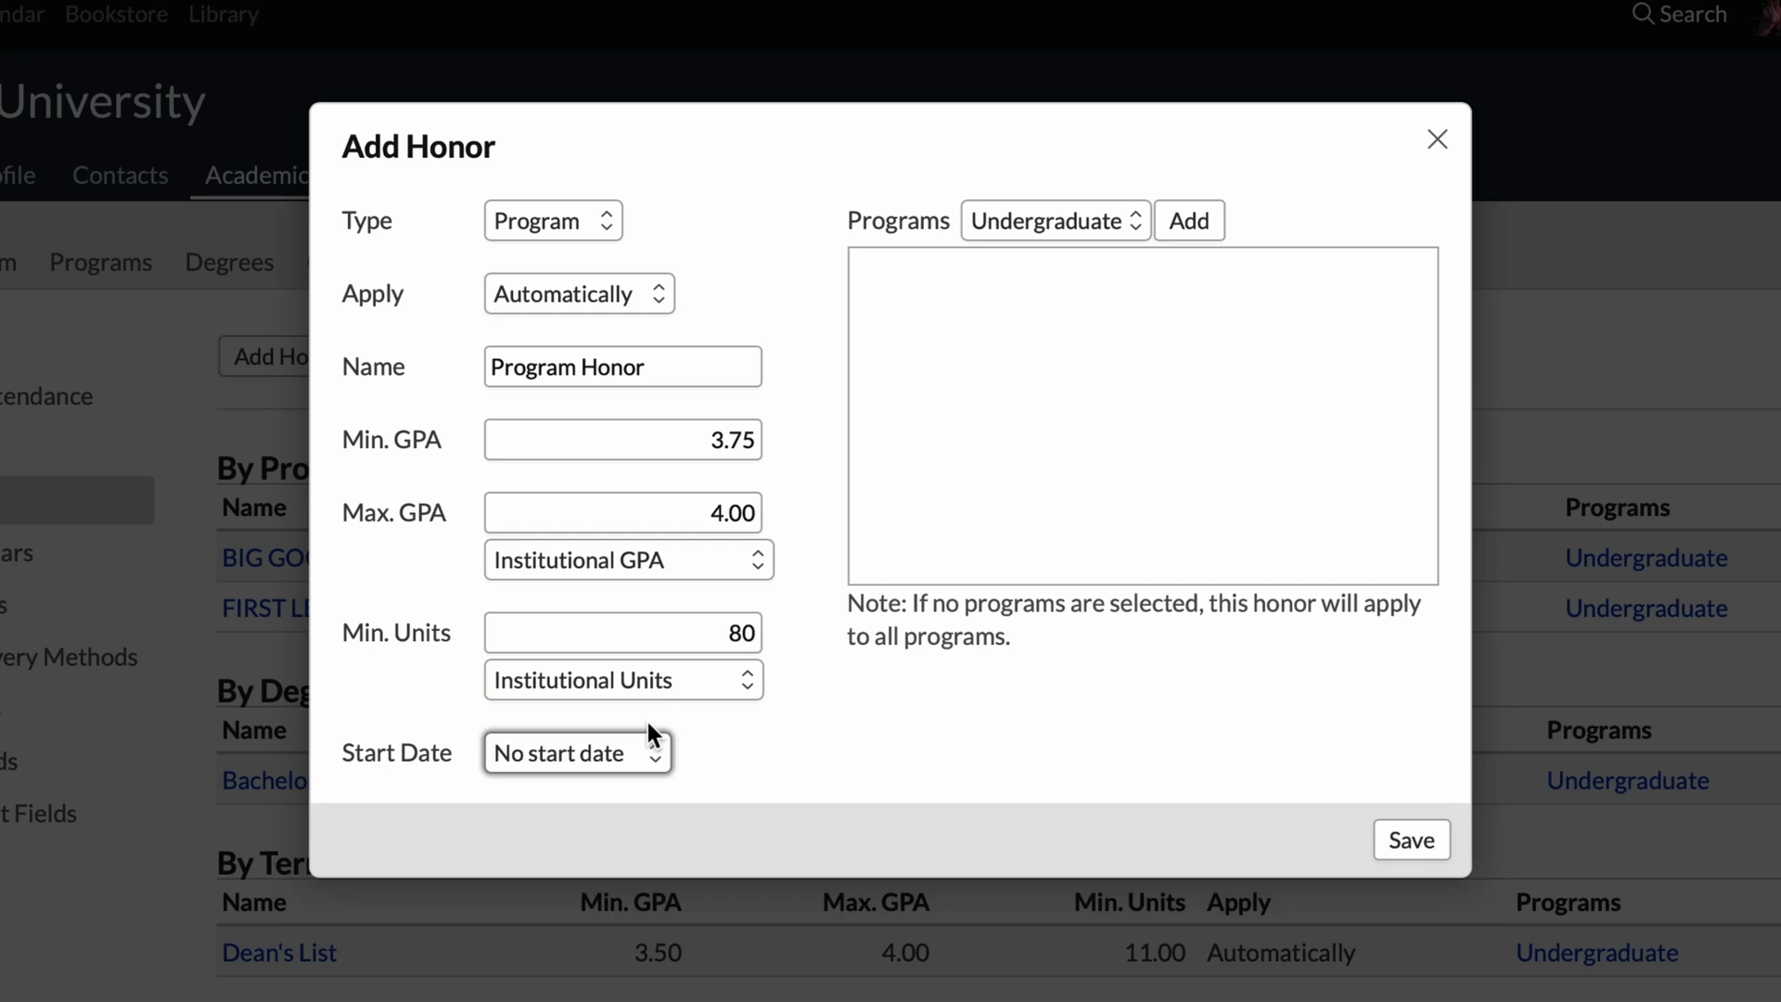
Step: Add the Undergraduate program to the honor and check which other programs are available
click(1120, 233)
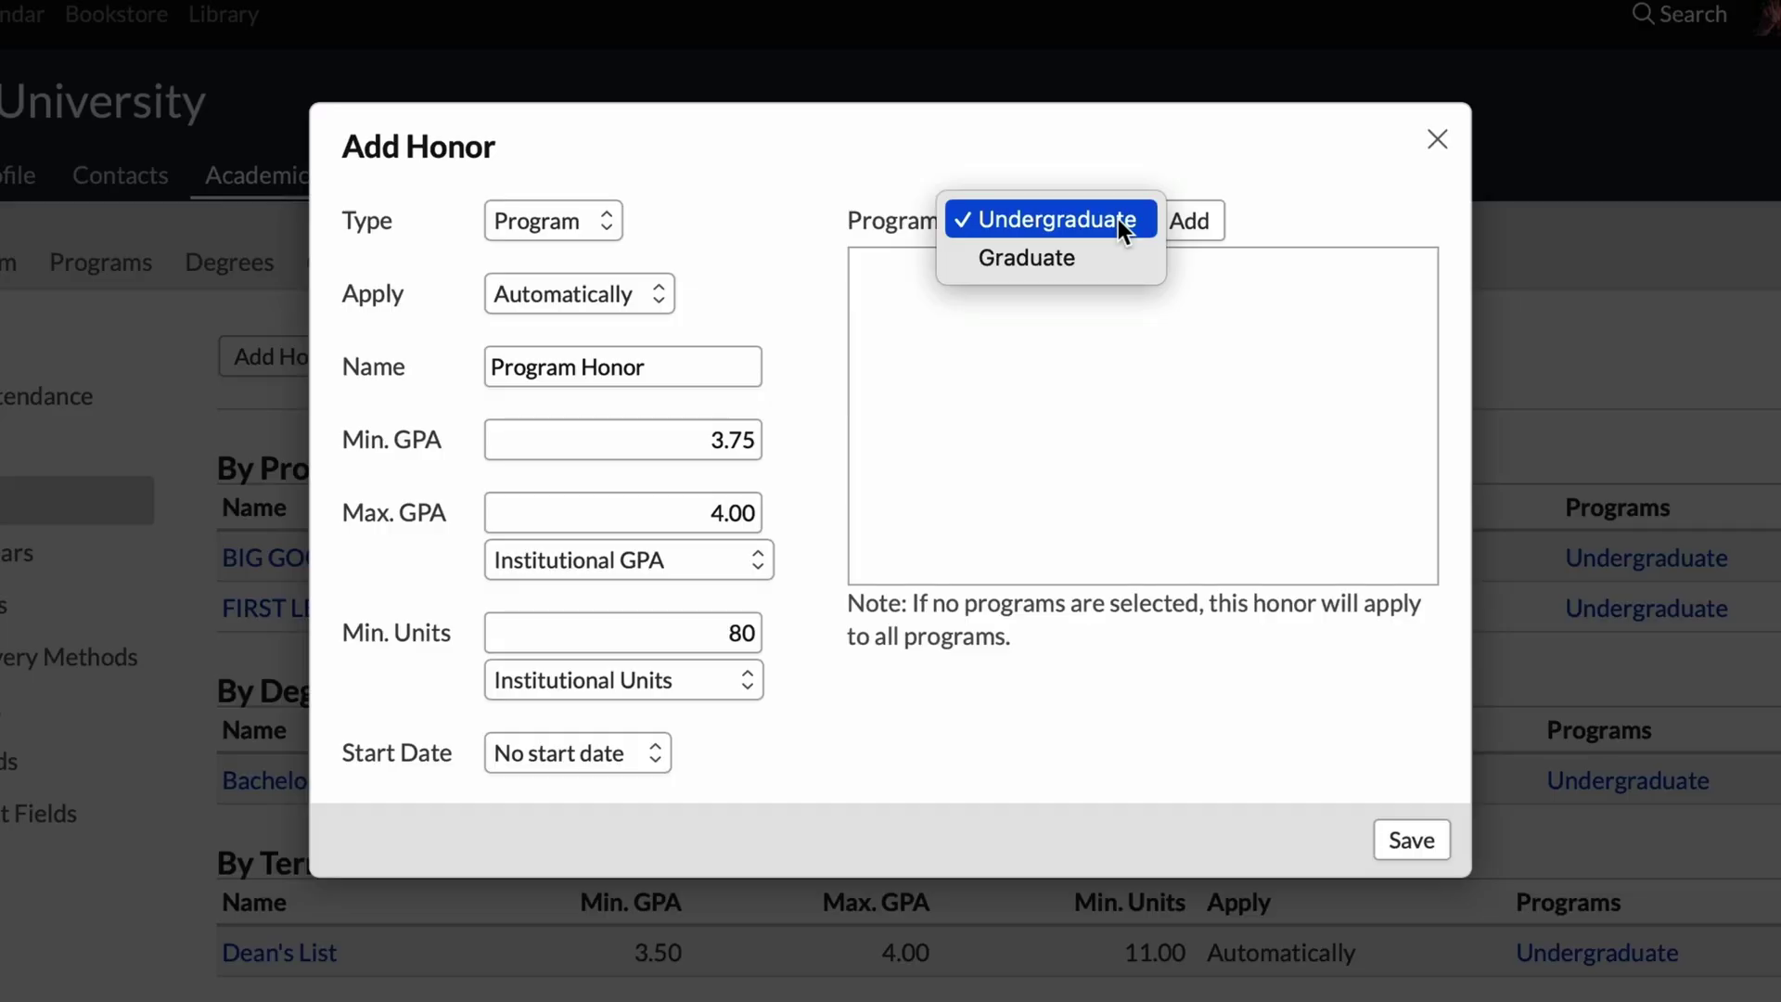
click(1116, 219)
click(1196, 237)
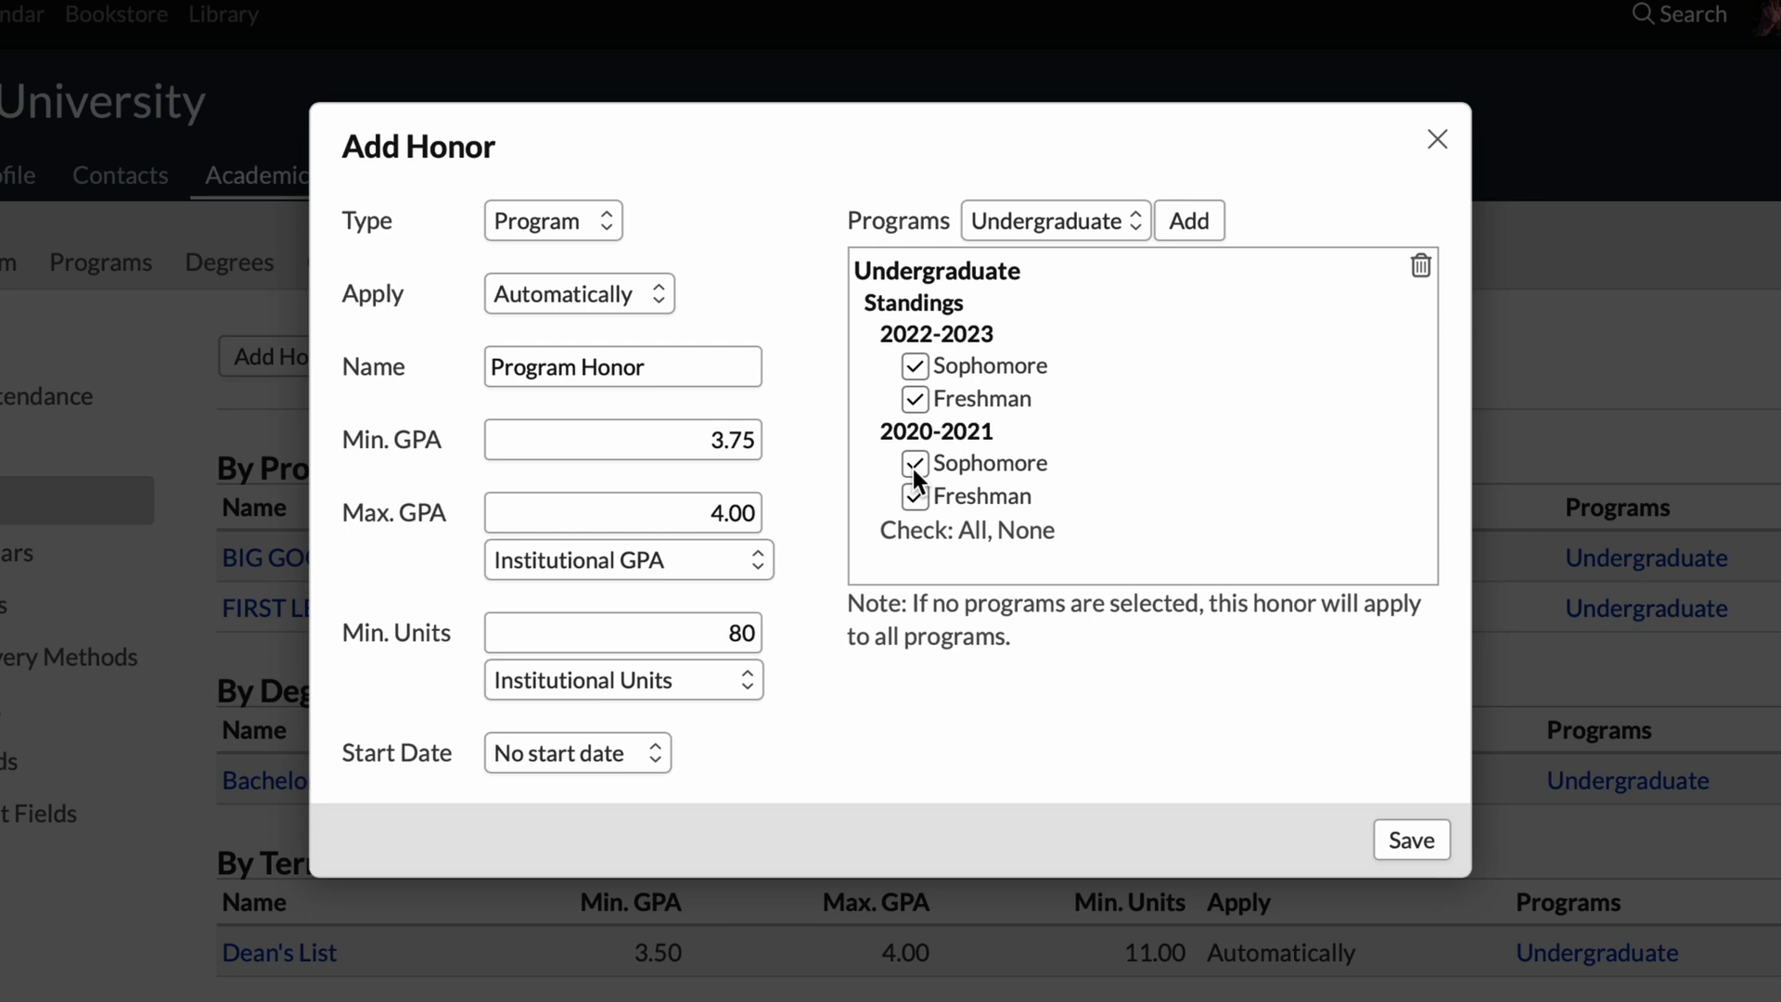
click(1085, 223)
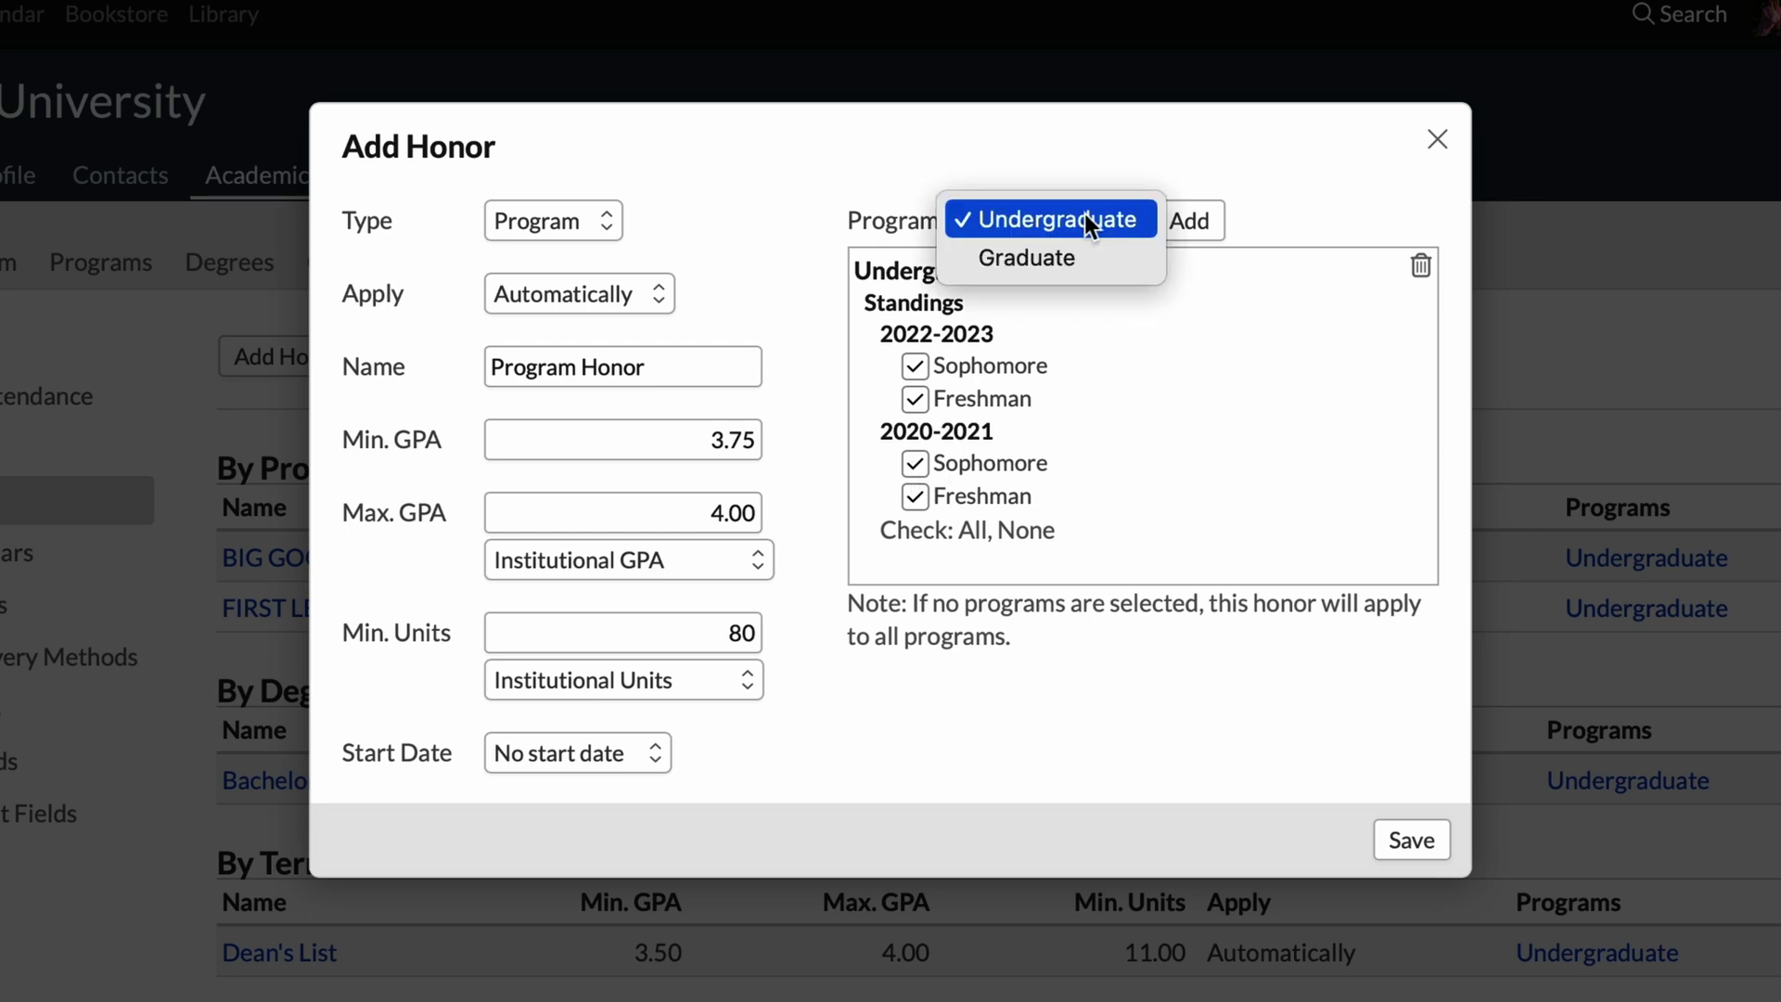
click(1083, 260)
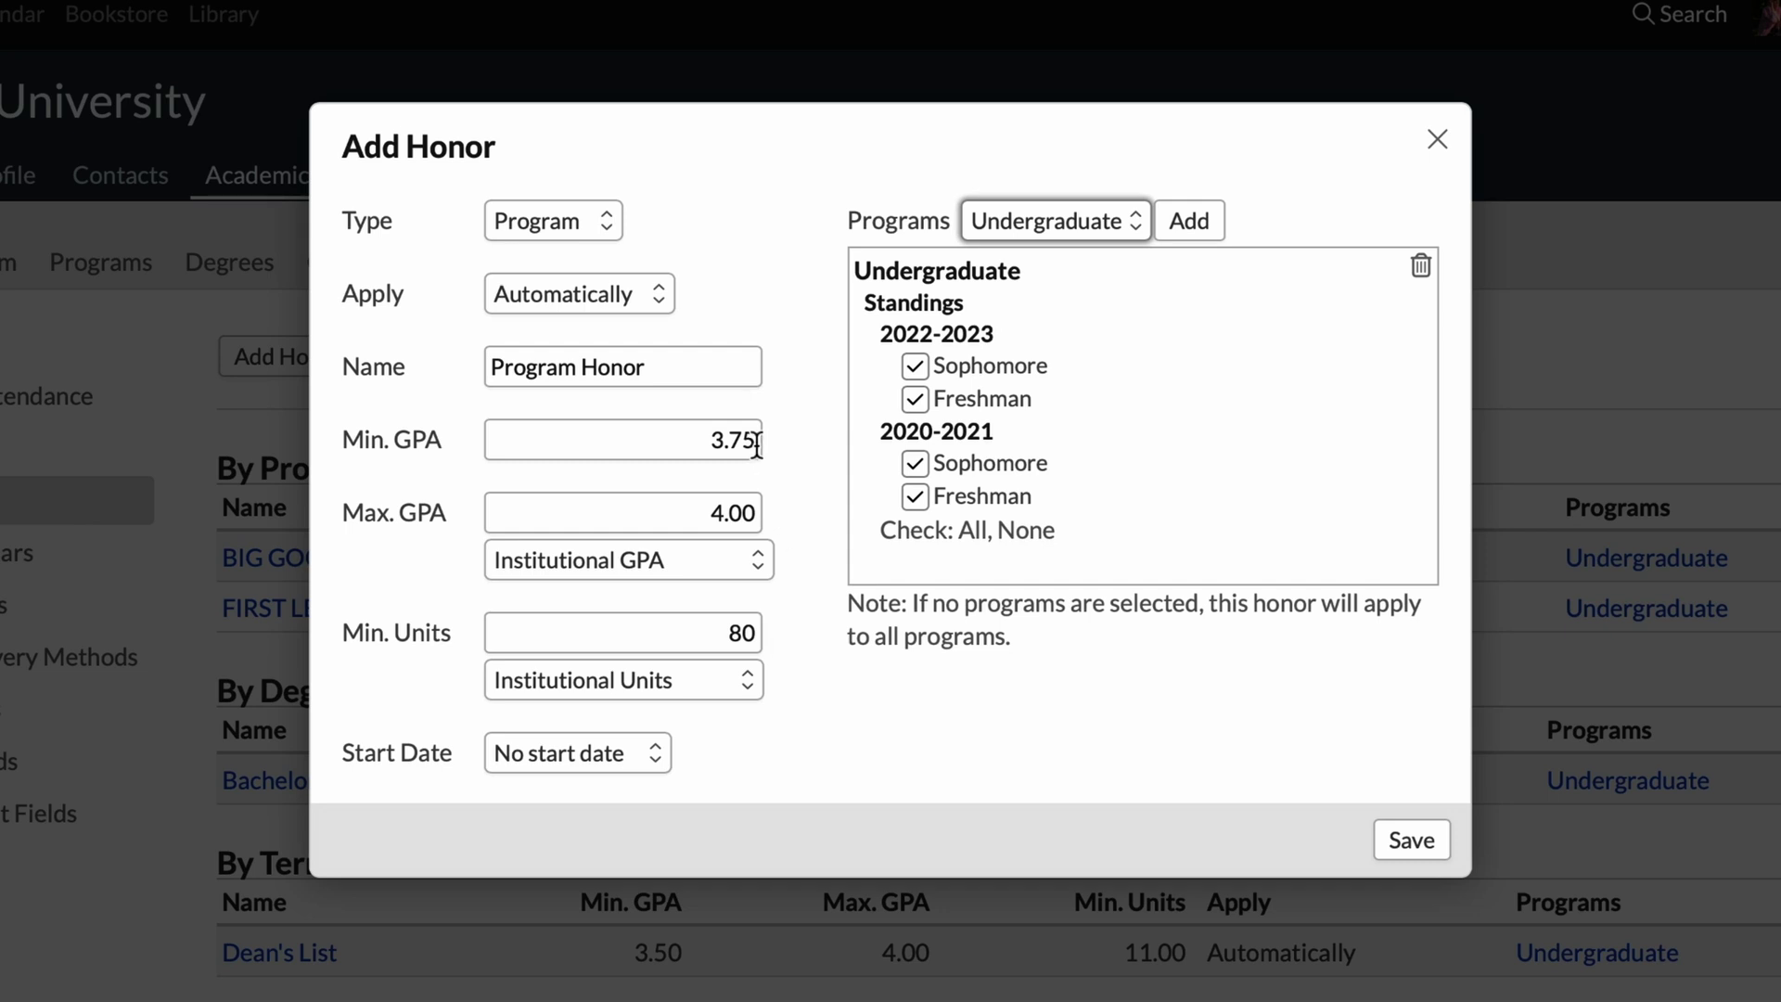
Step: Change the honor's minimum units to 48
double_click(735, 631)
key(BackSpace)
text(48)
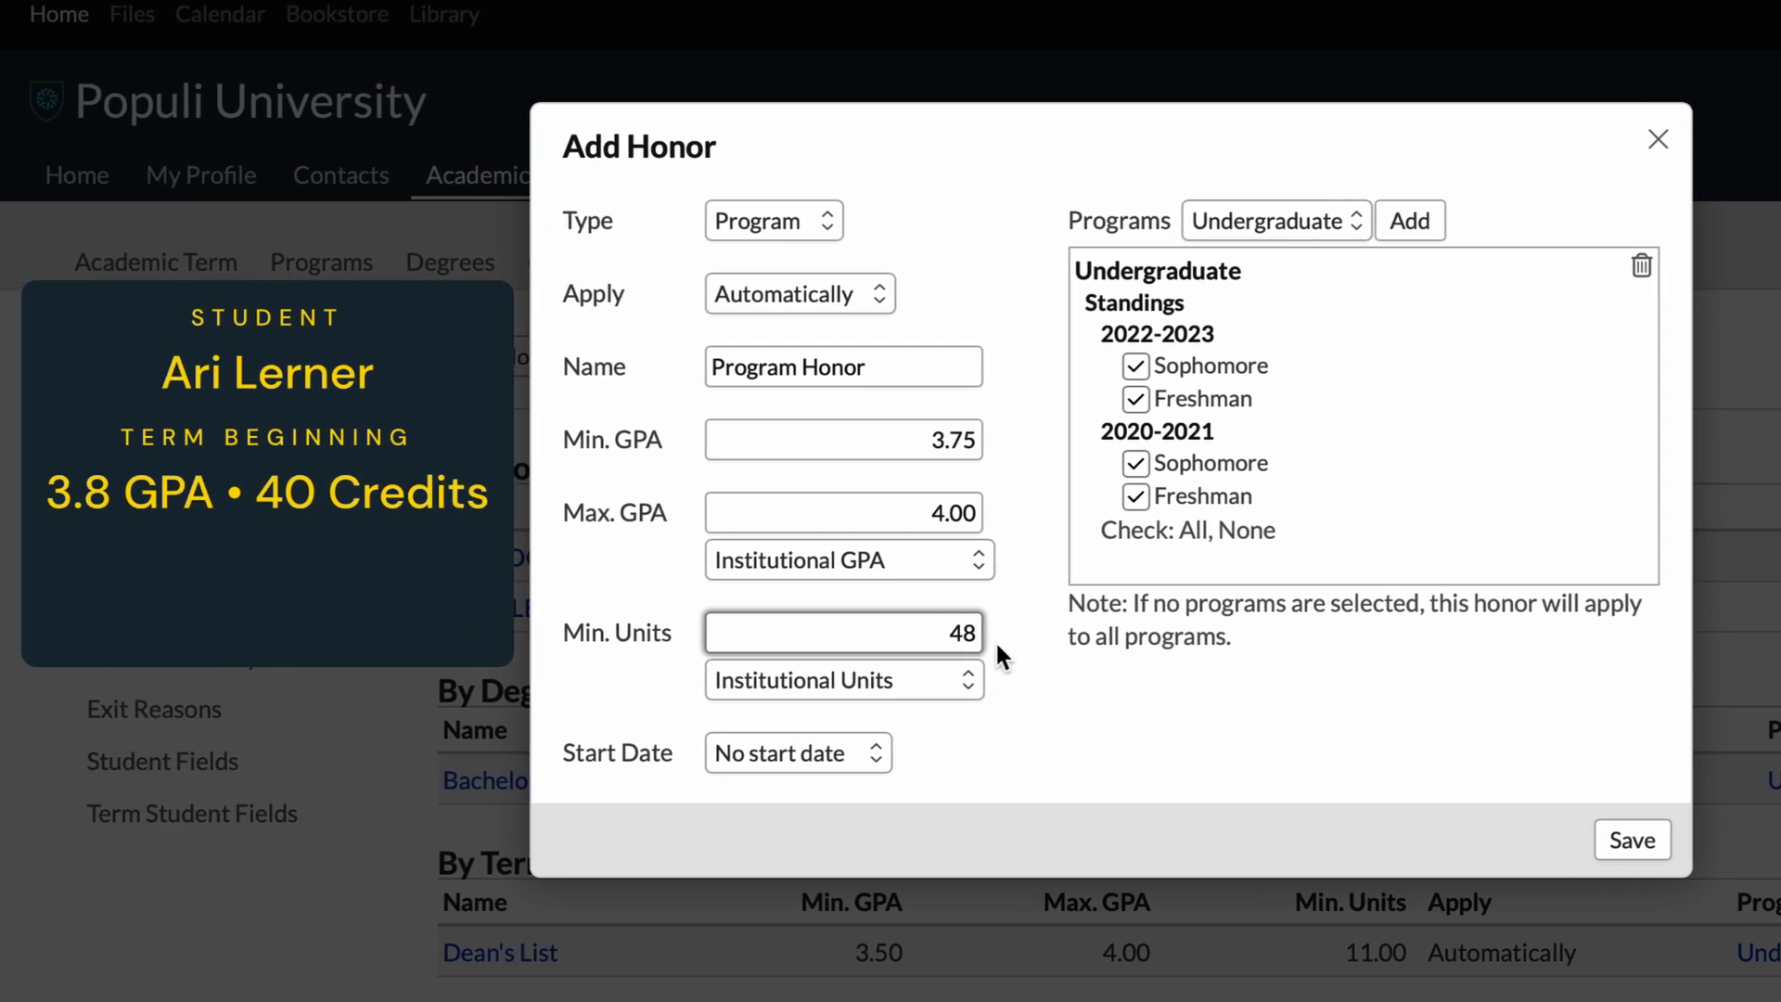
click(997, 647)
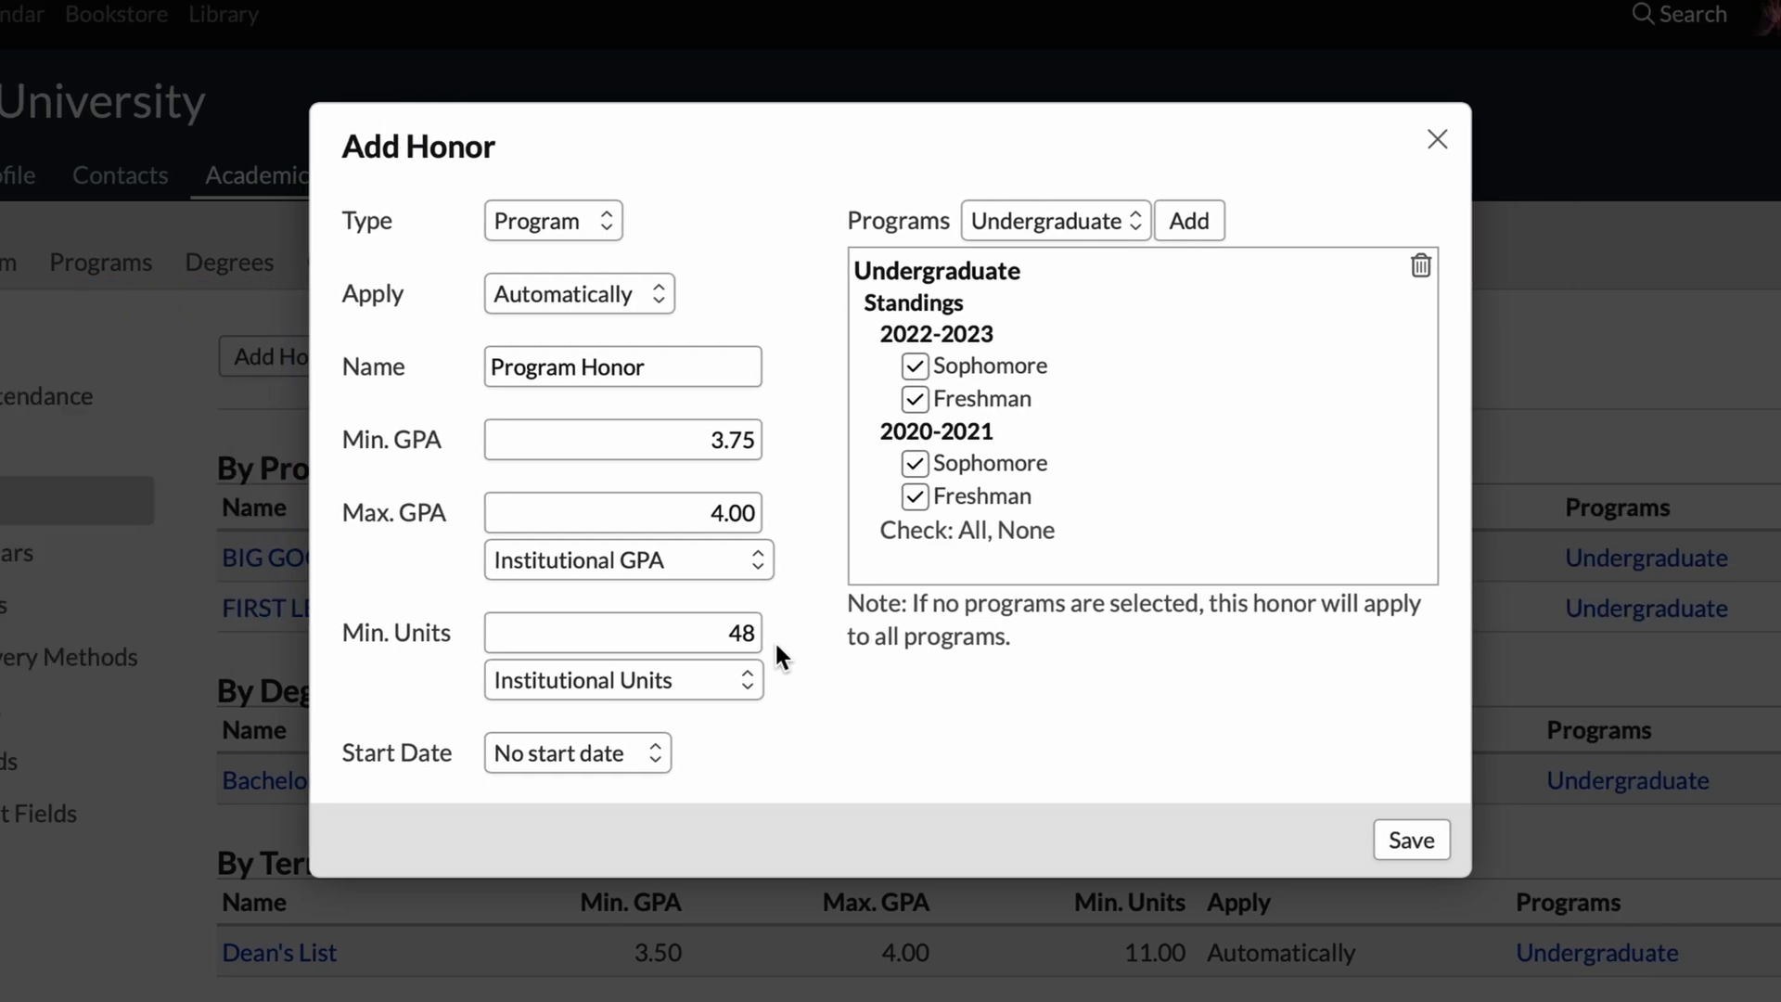
Step: Switch the honor type to Degree and examine the degrees offered under the Undergraduate program
click(605, 225)
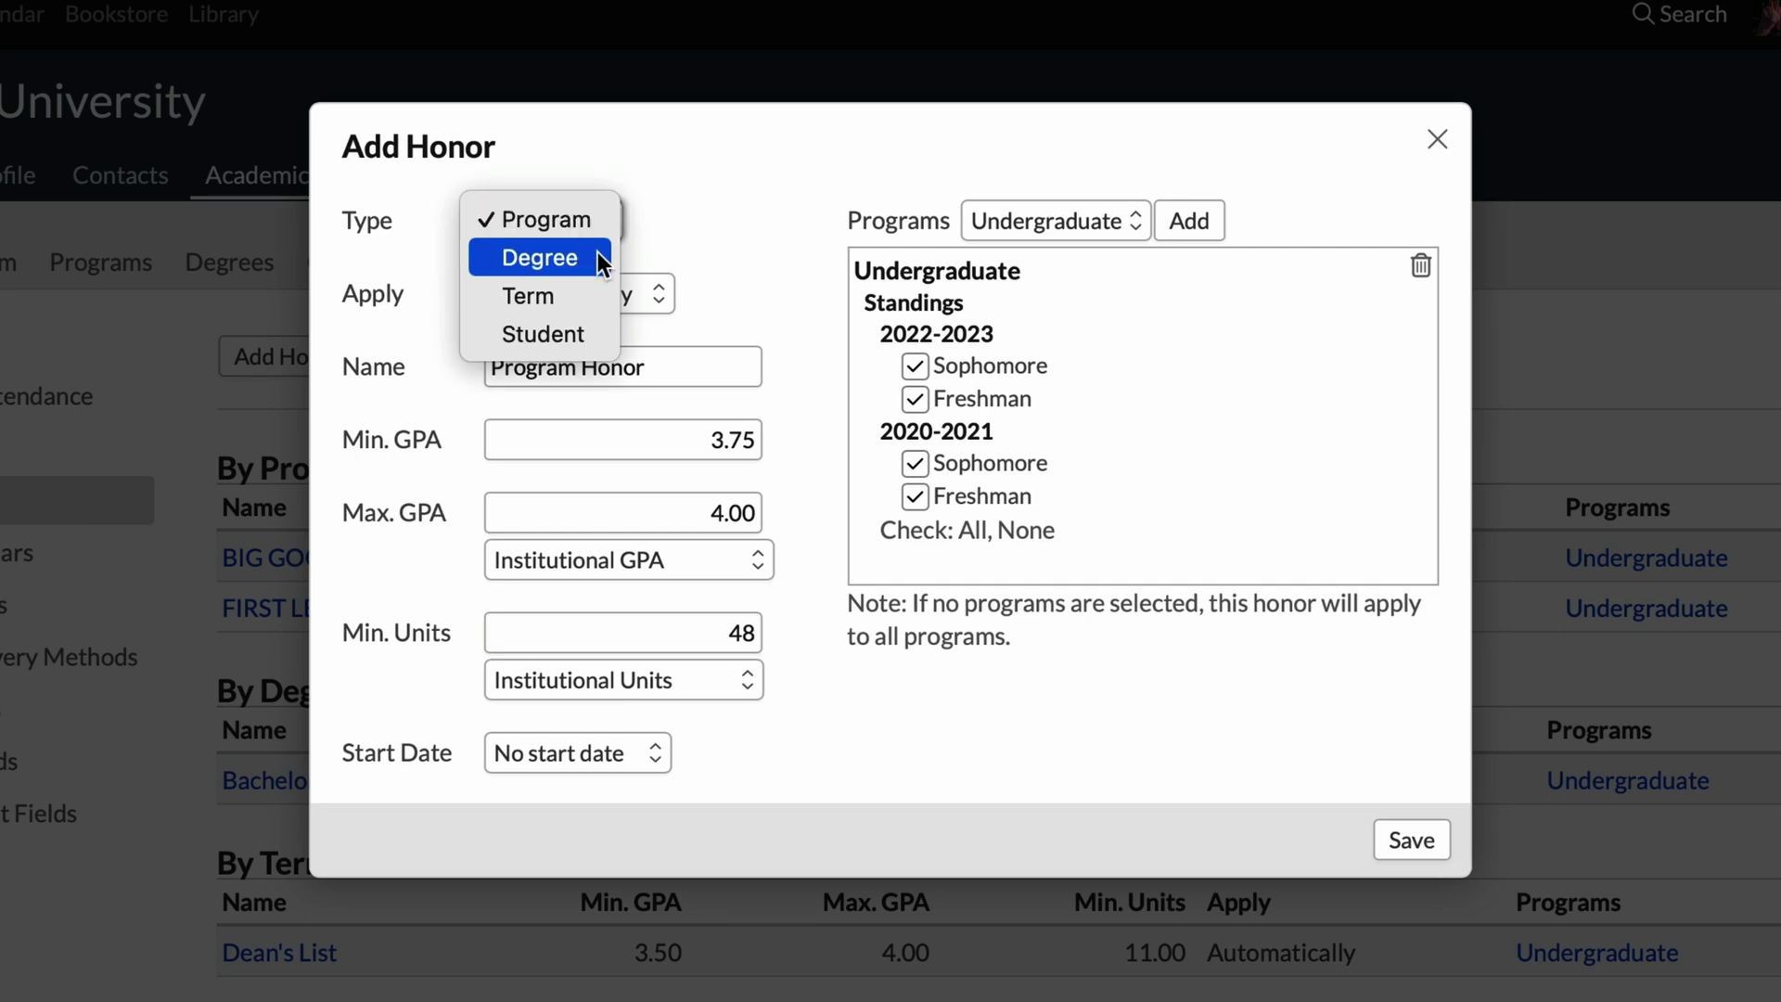
click(597, 256)
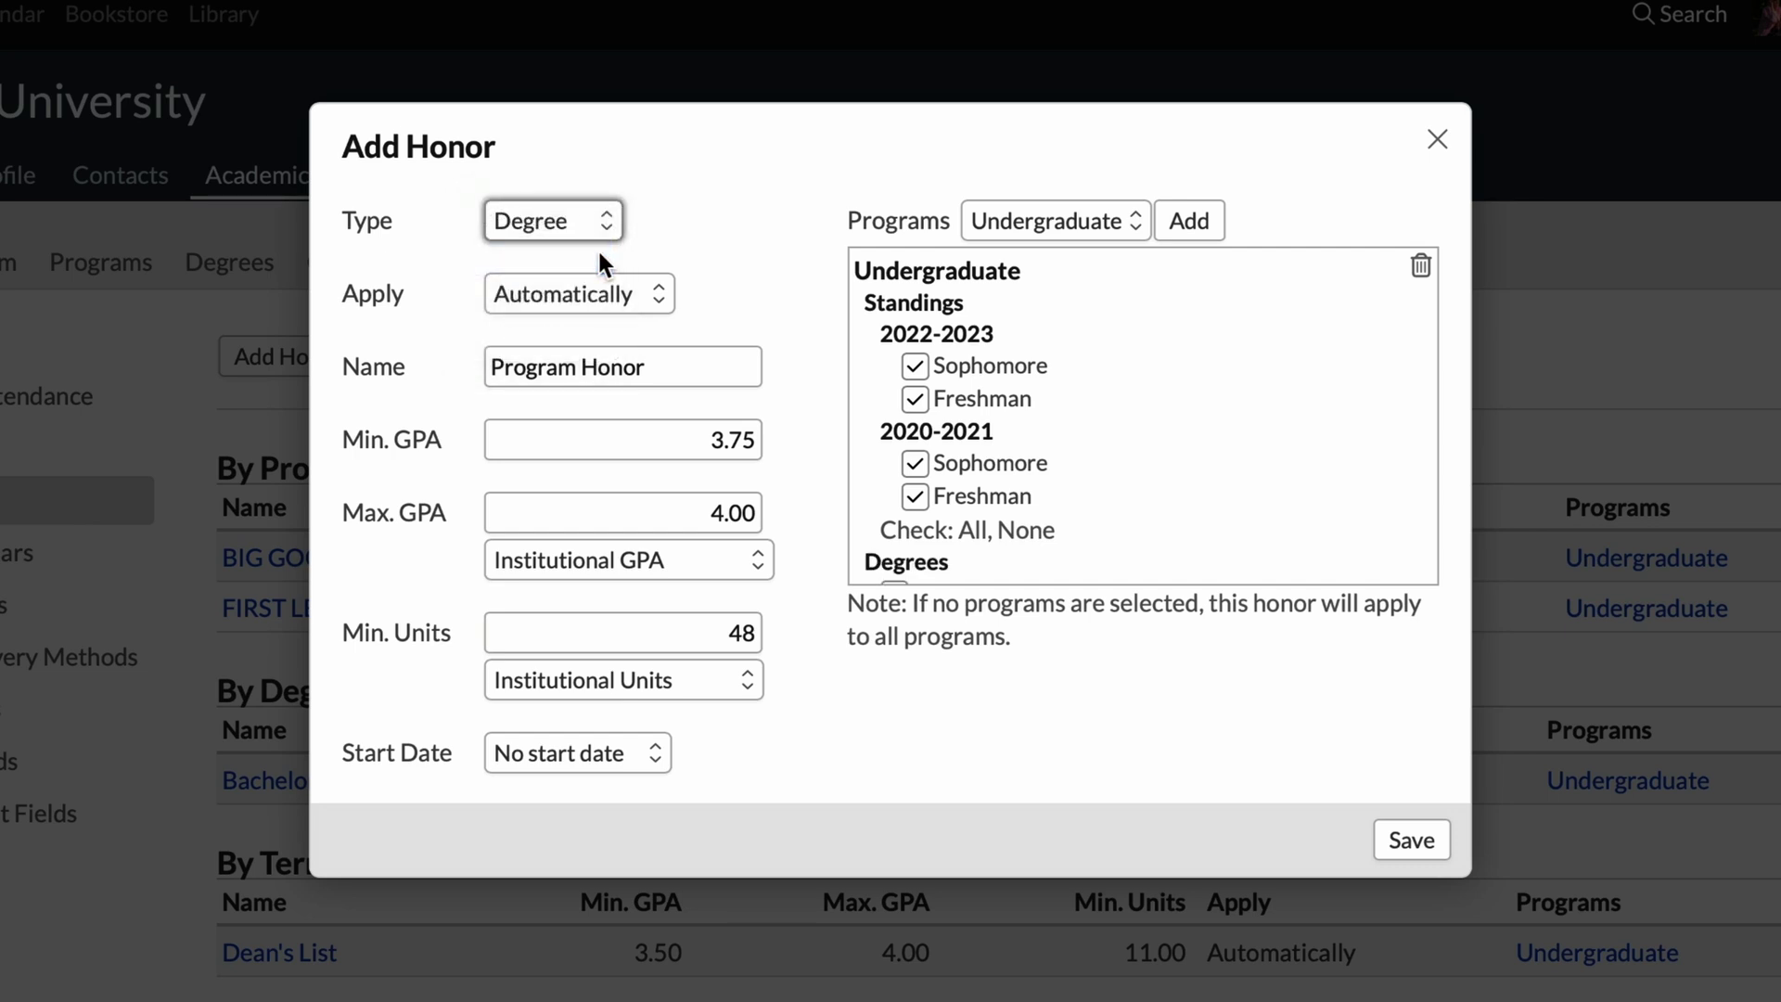
click(641, 230)
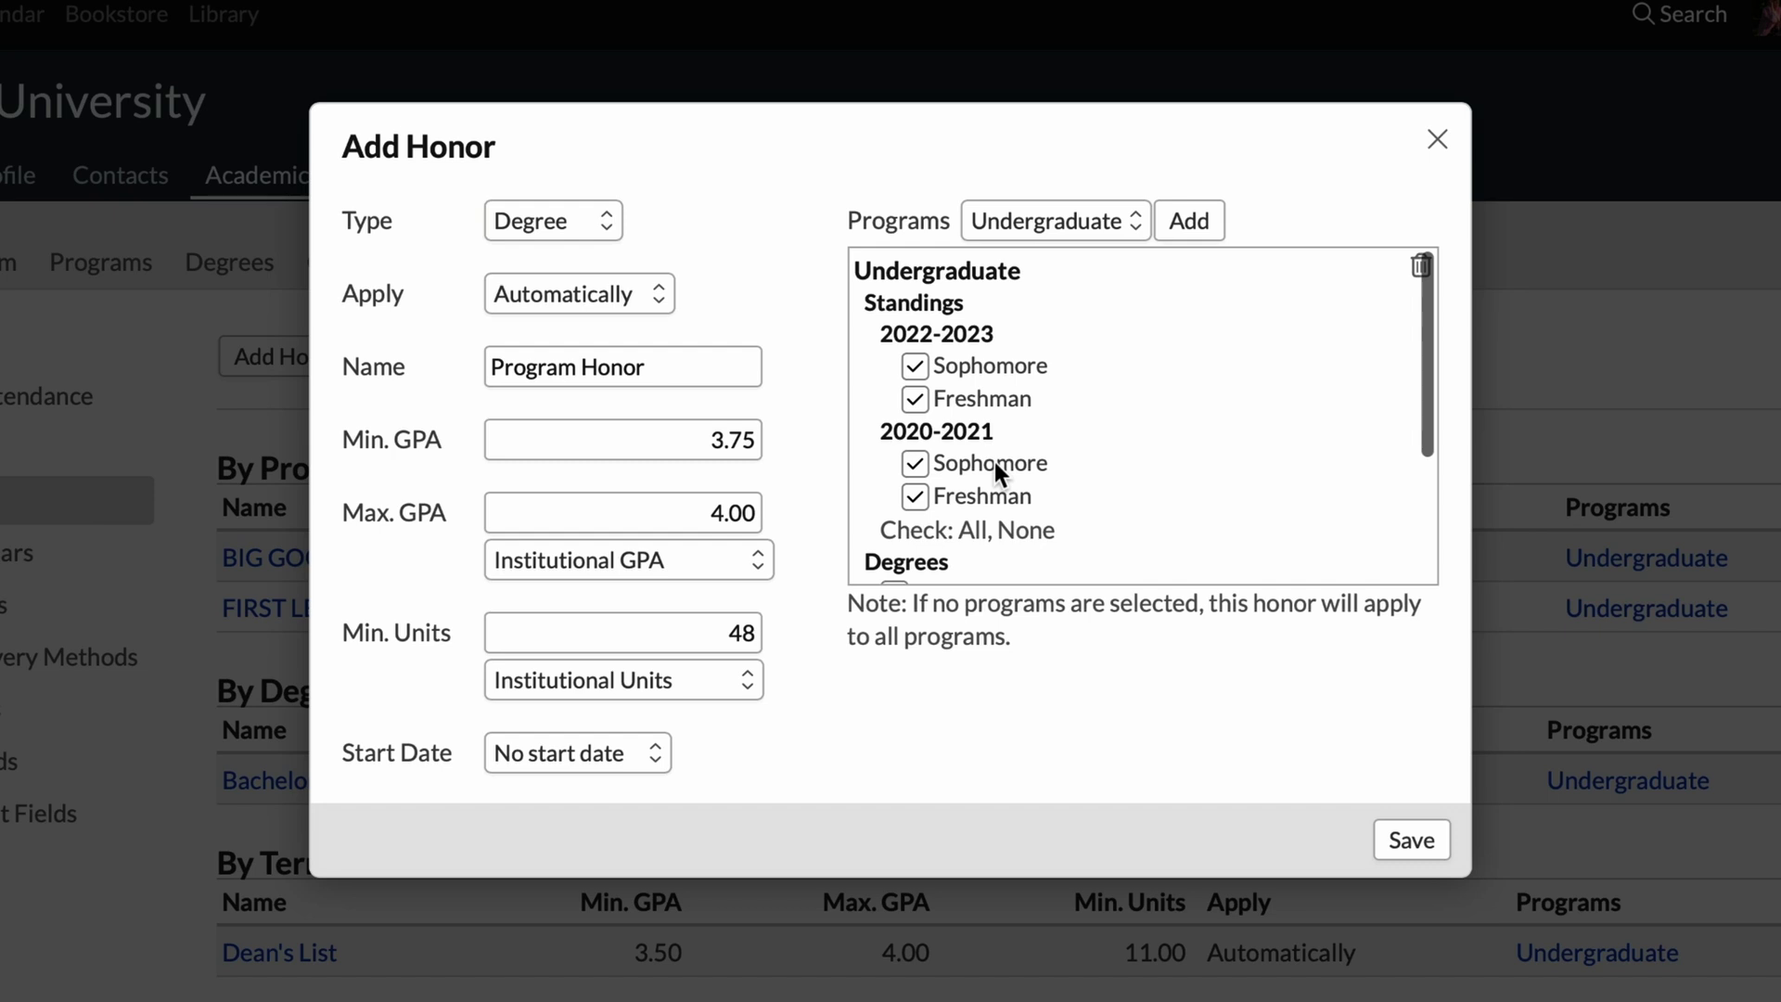
scroll(994, 460, down, 4)
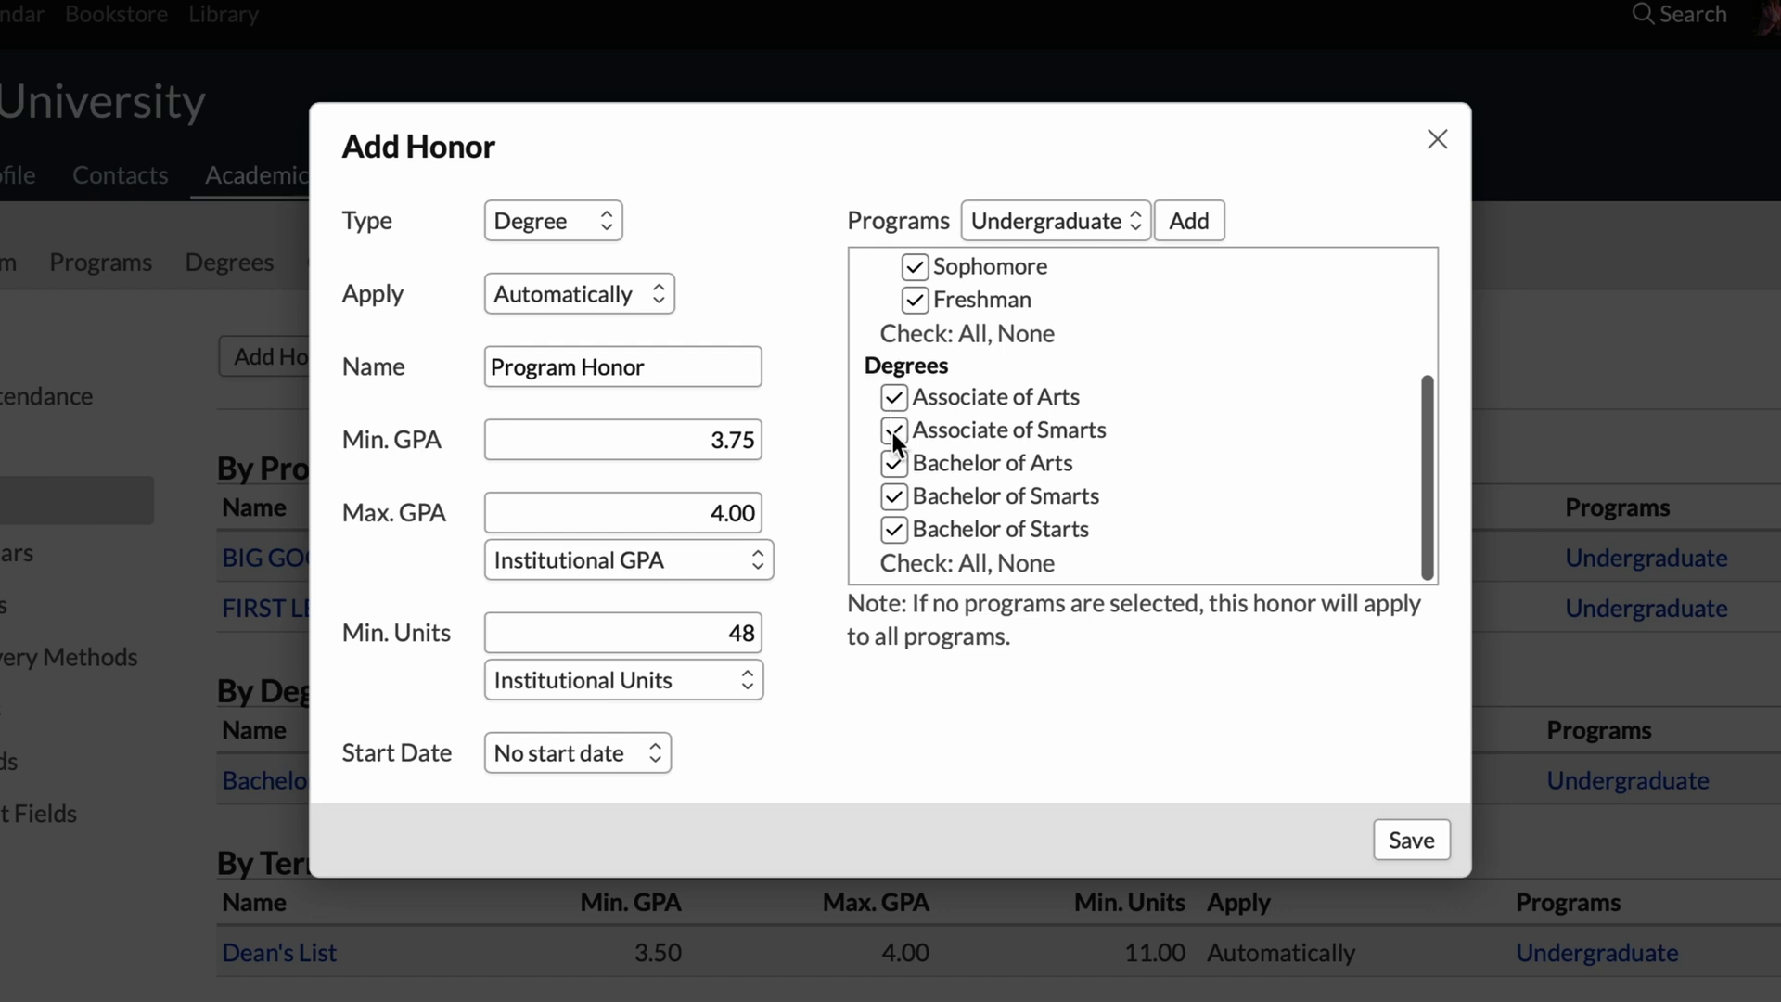
Step: Switch the honor type to Term and set its minimum units to 12
click(598, 226)
click(614, 249)
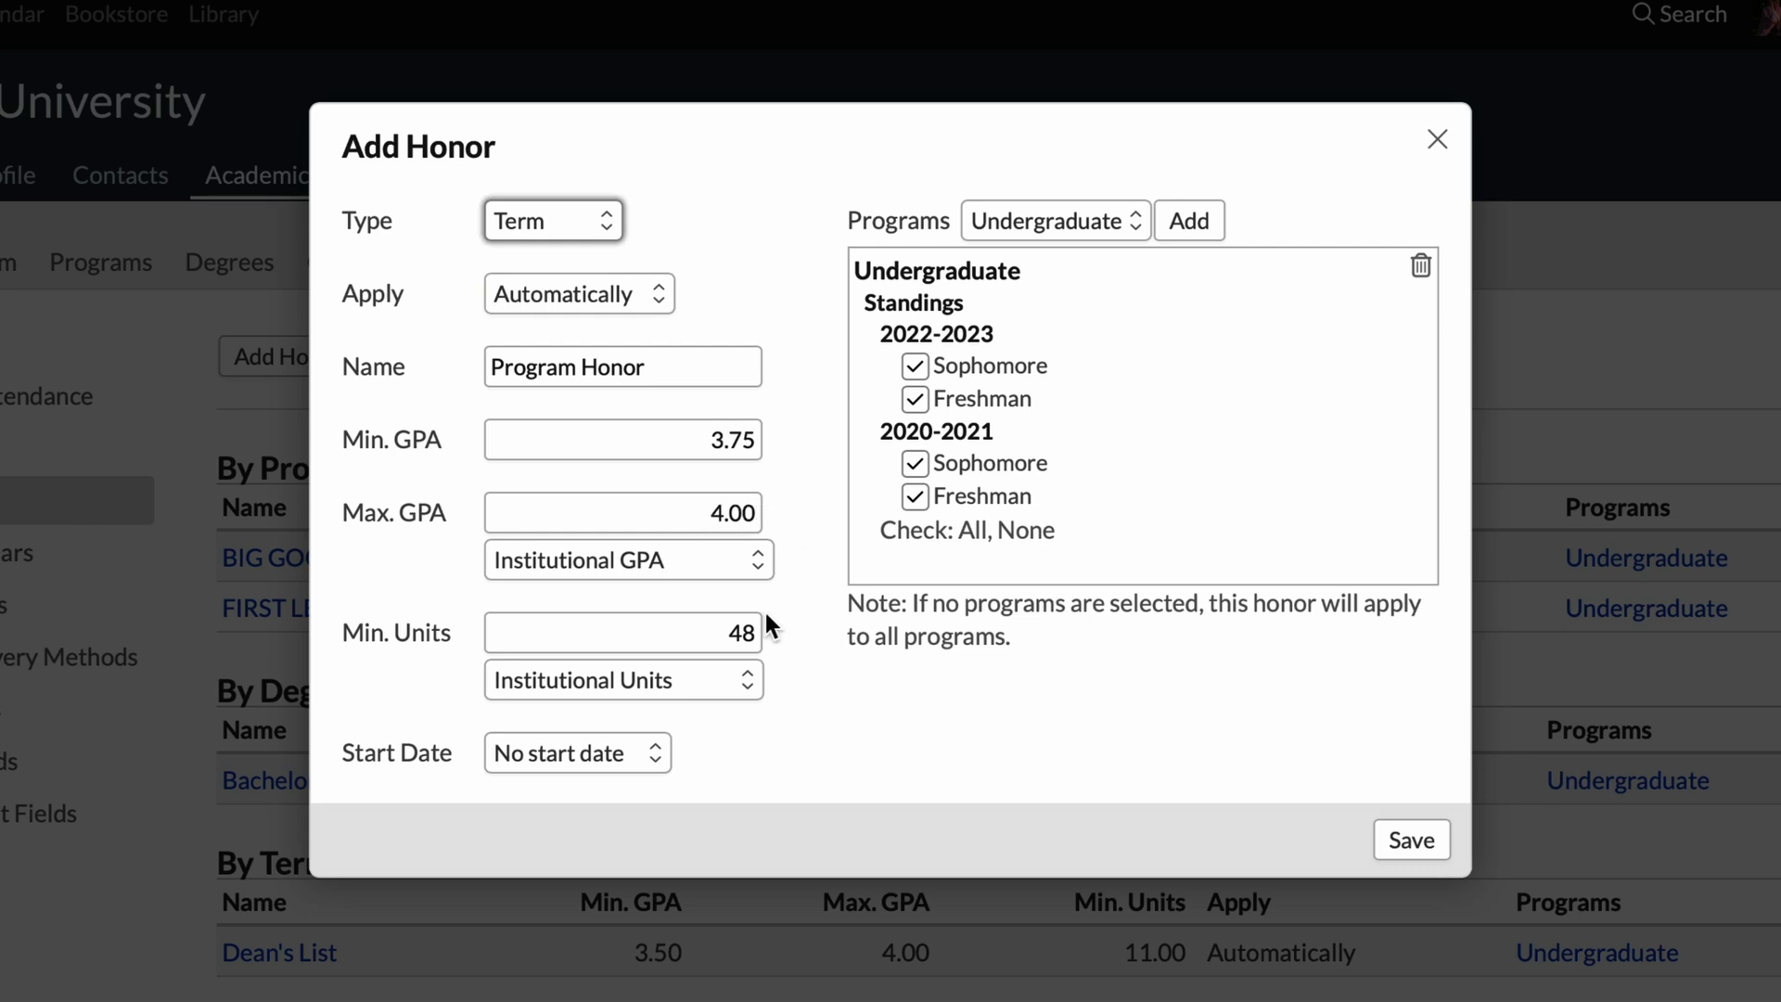
click(741, 631)
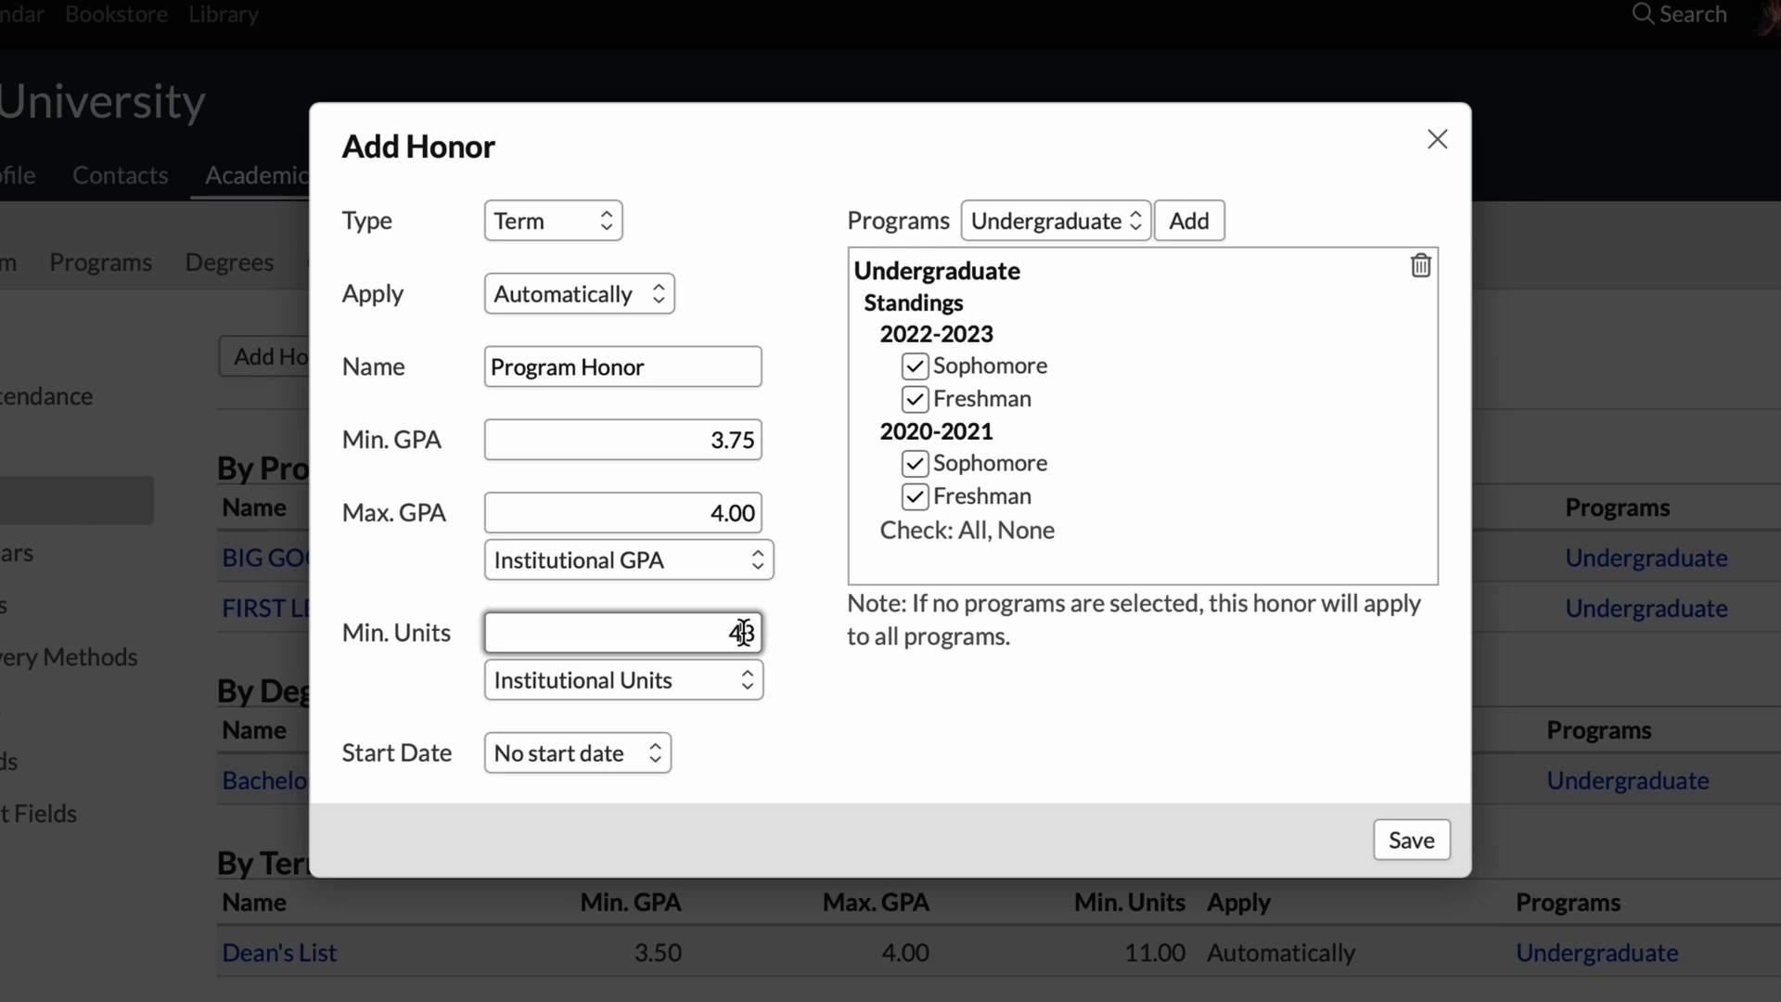
double_click(743, 632)
text(12)
Step: Change the honor type to Student, rename the honor "Moonchild" and save it
click(609, 232)
click(592, 267)
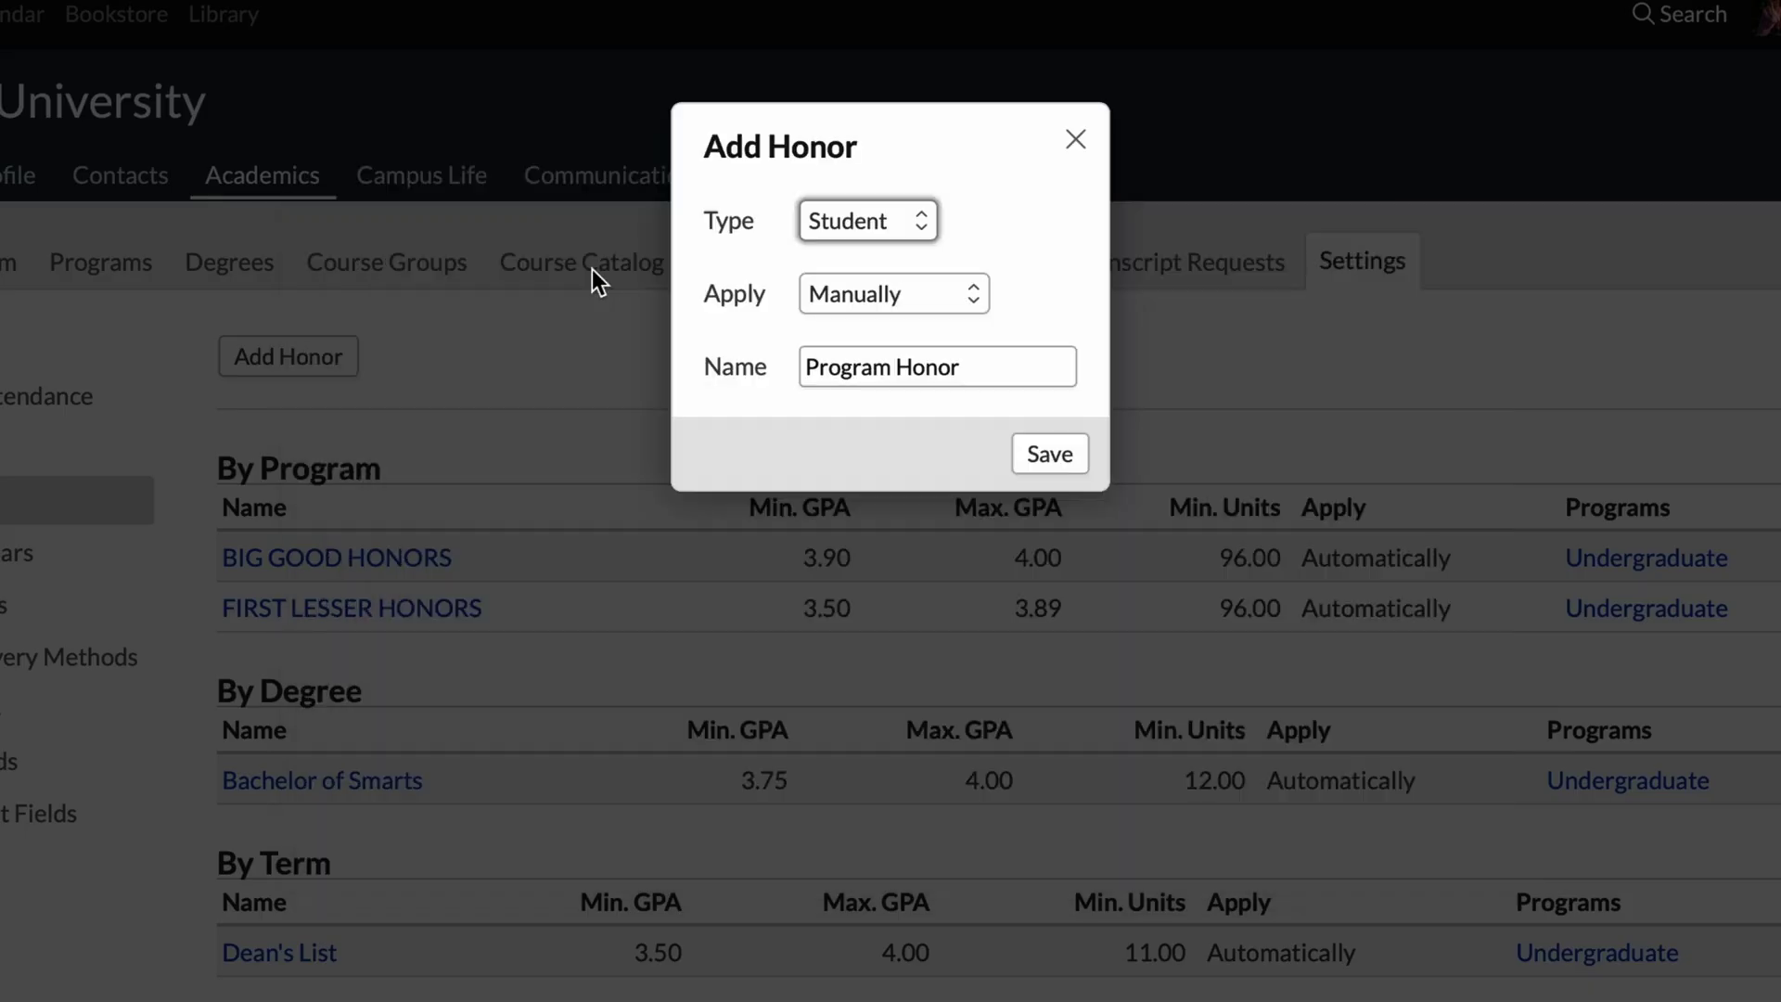
triple_click(922, 381)
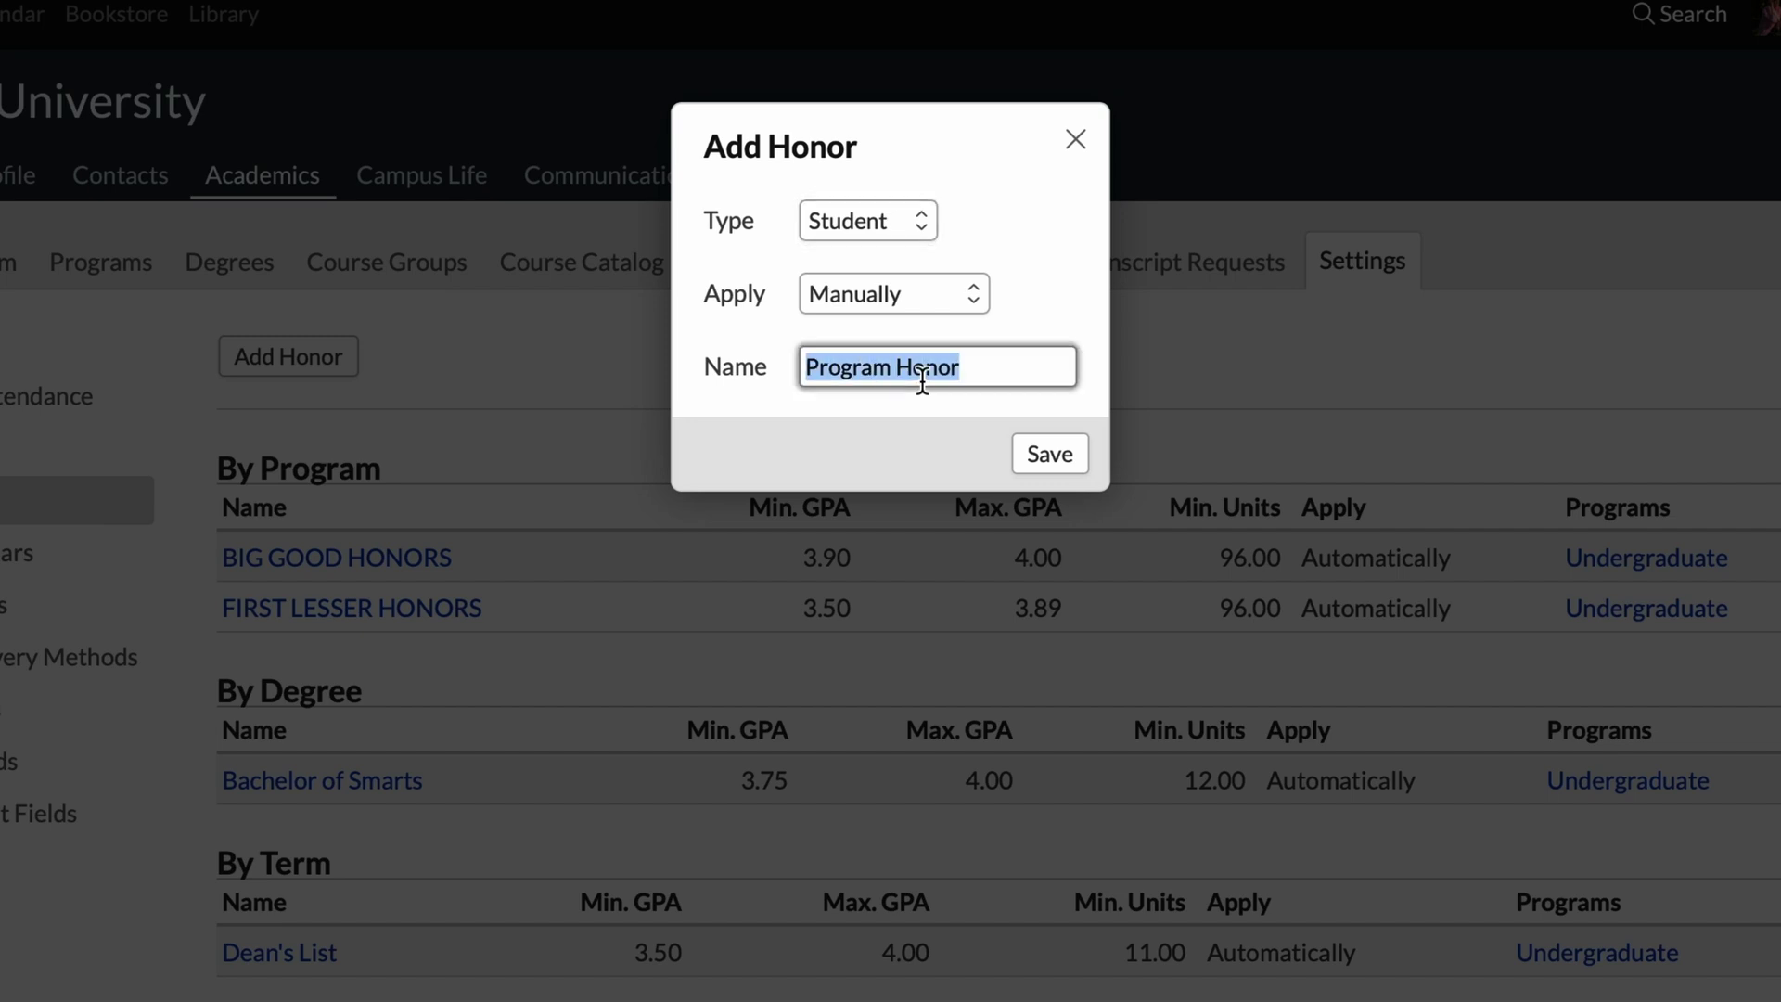
text(Moonchild)
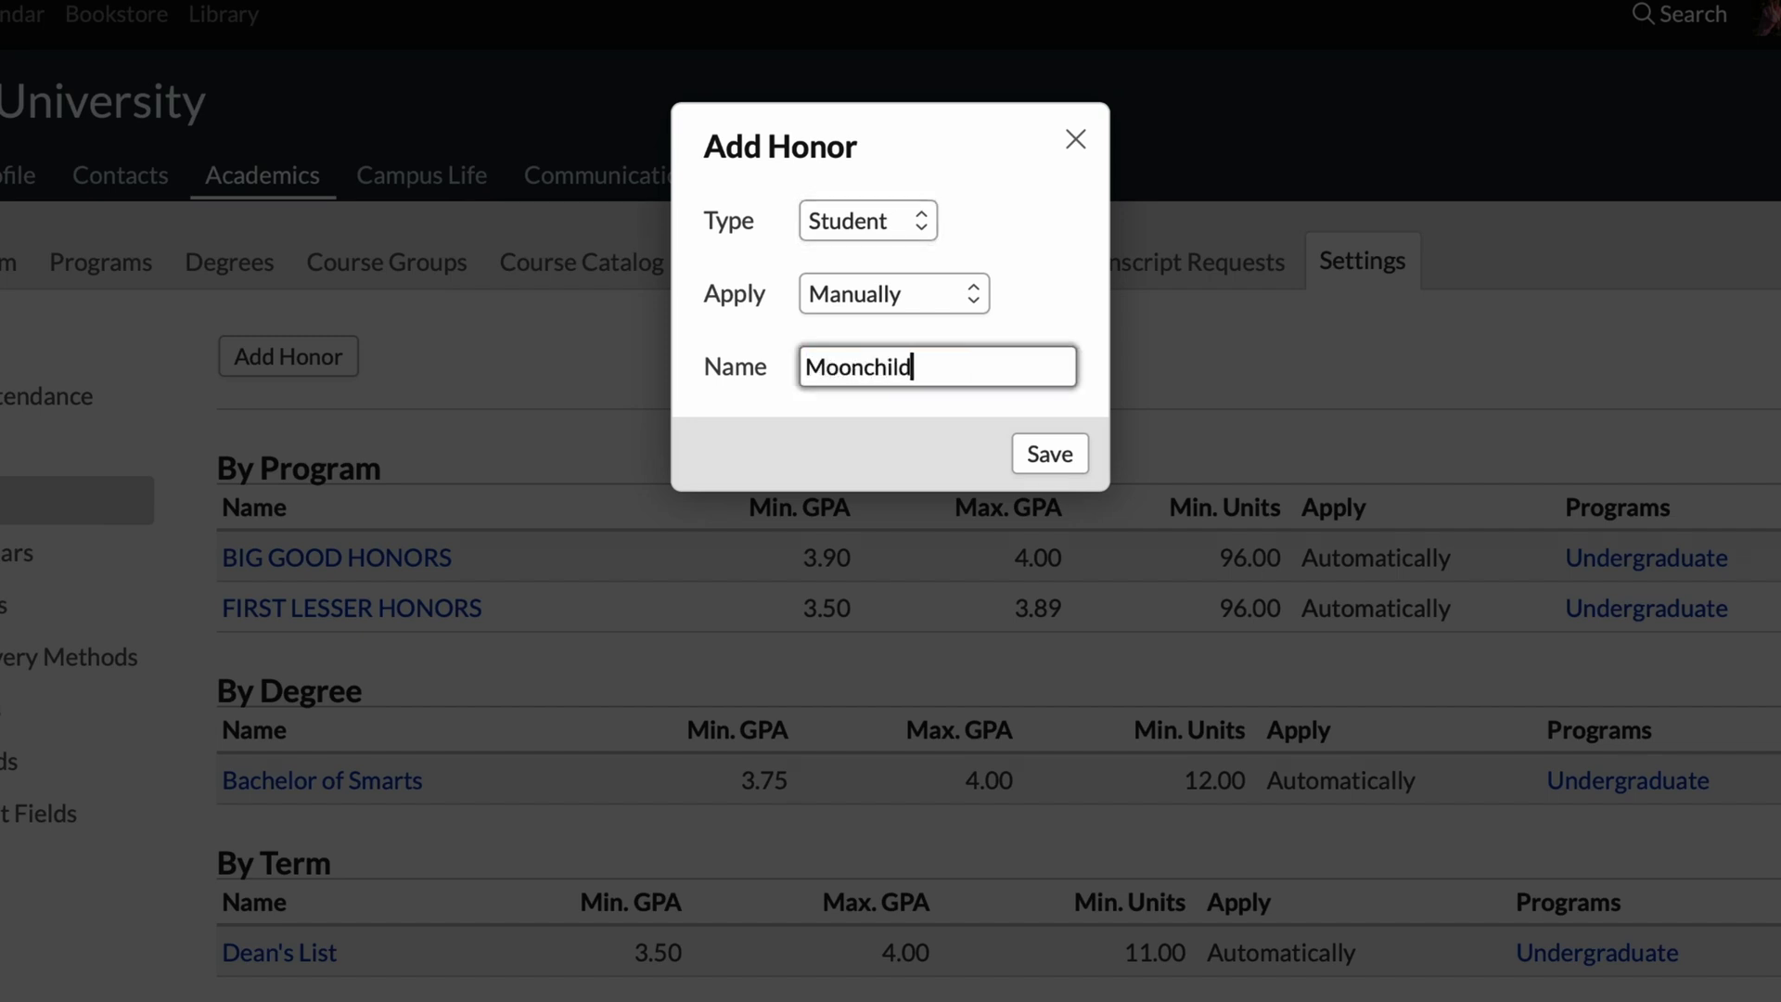
click(1049, 460)
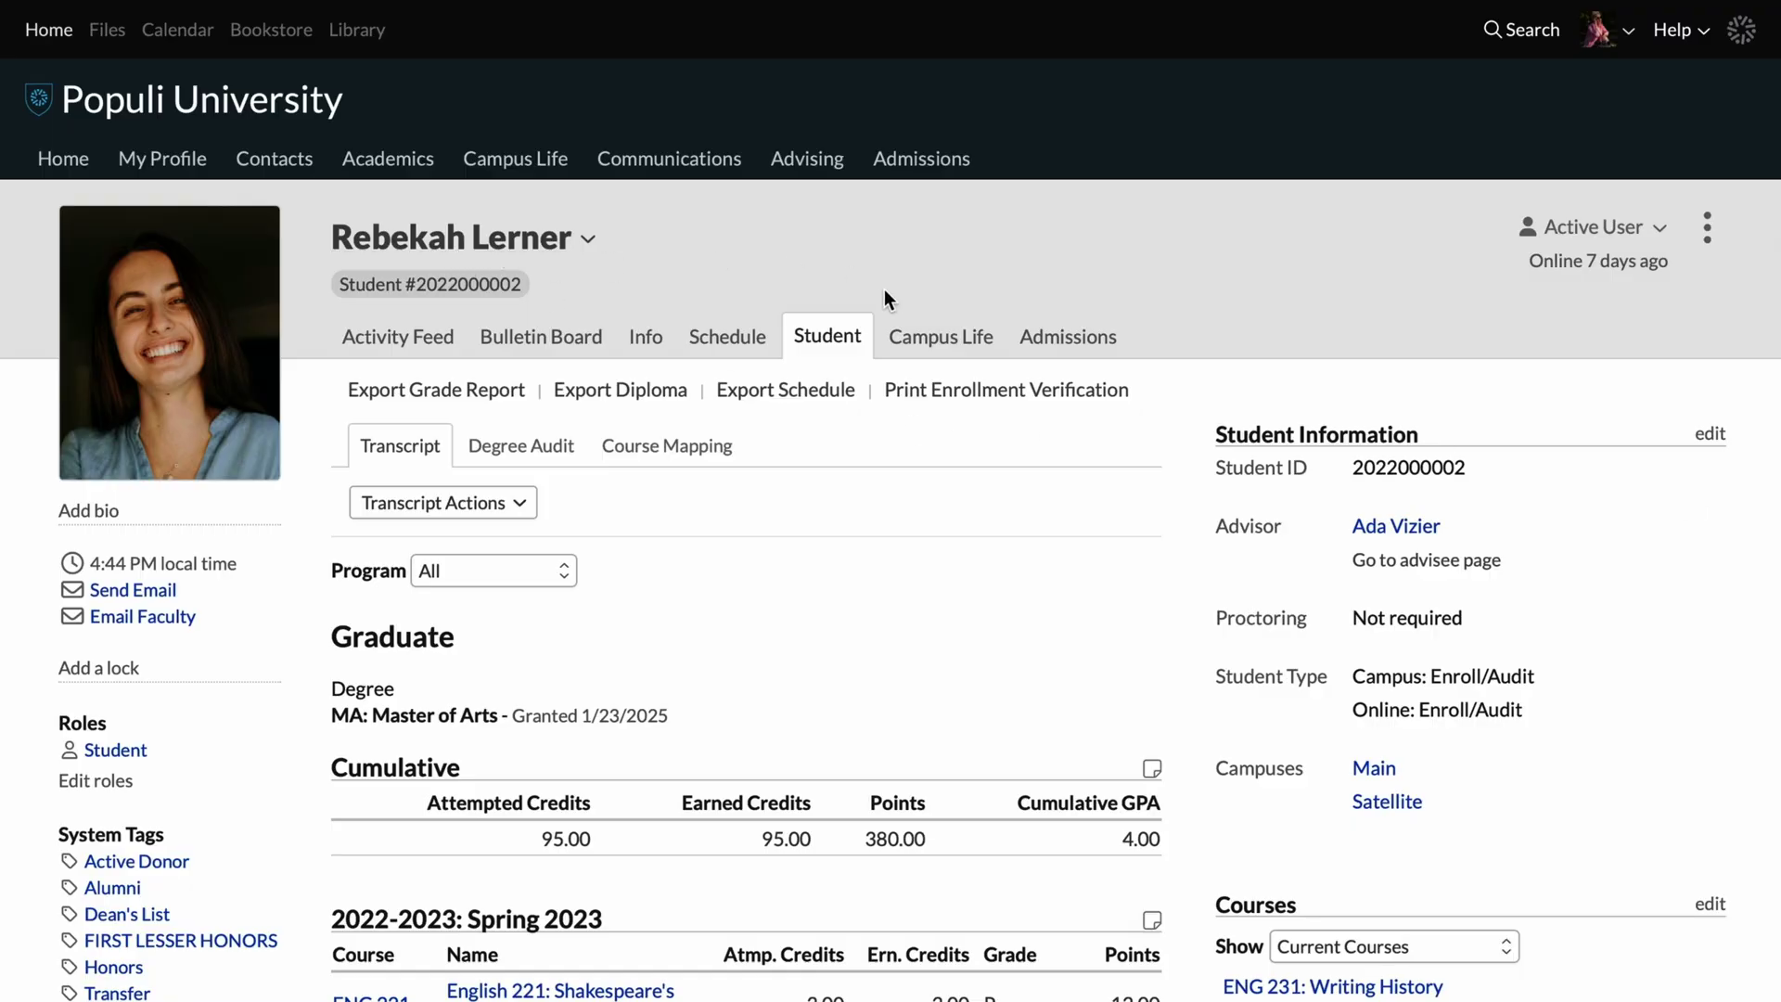
Step: Add the student honor Moonchild to the student's Honors record and save it
scroll(1242, 676, down, 20)
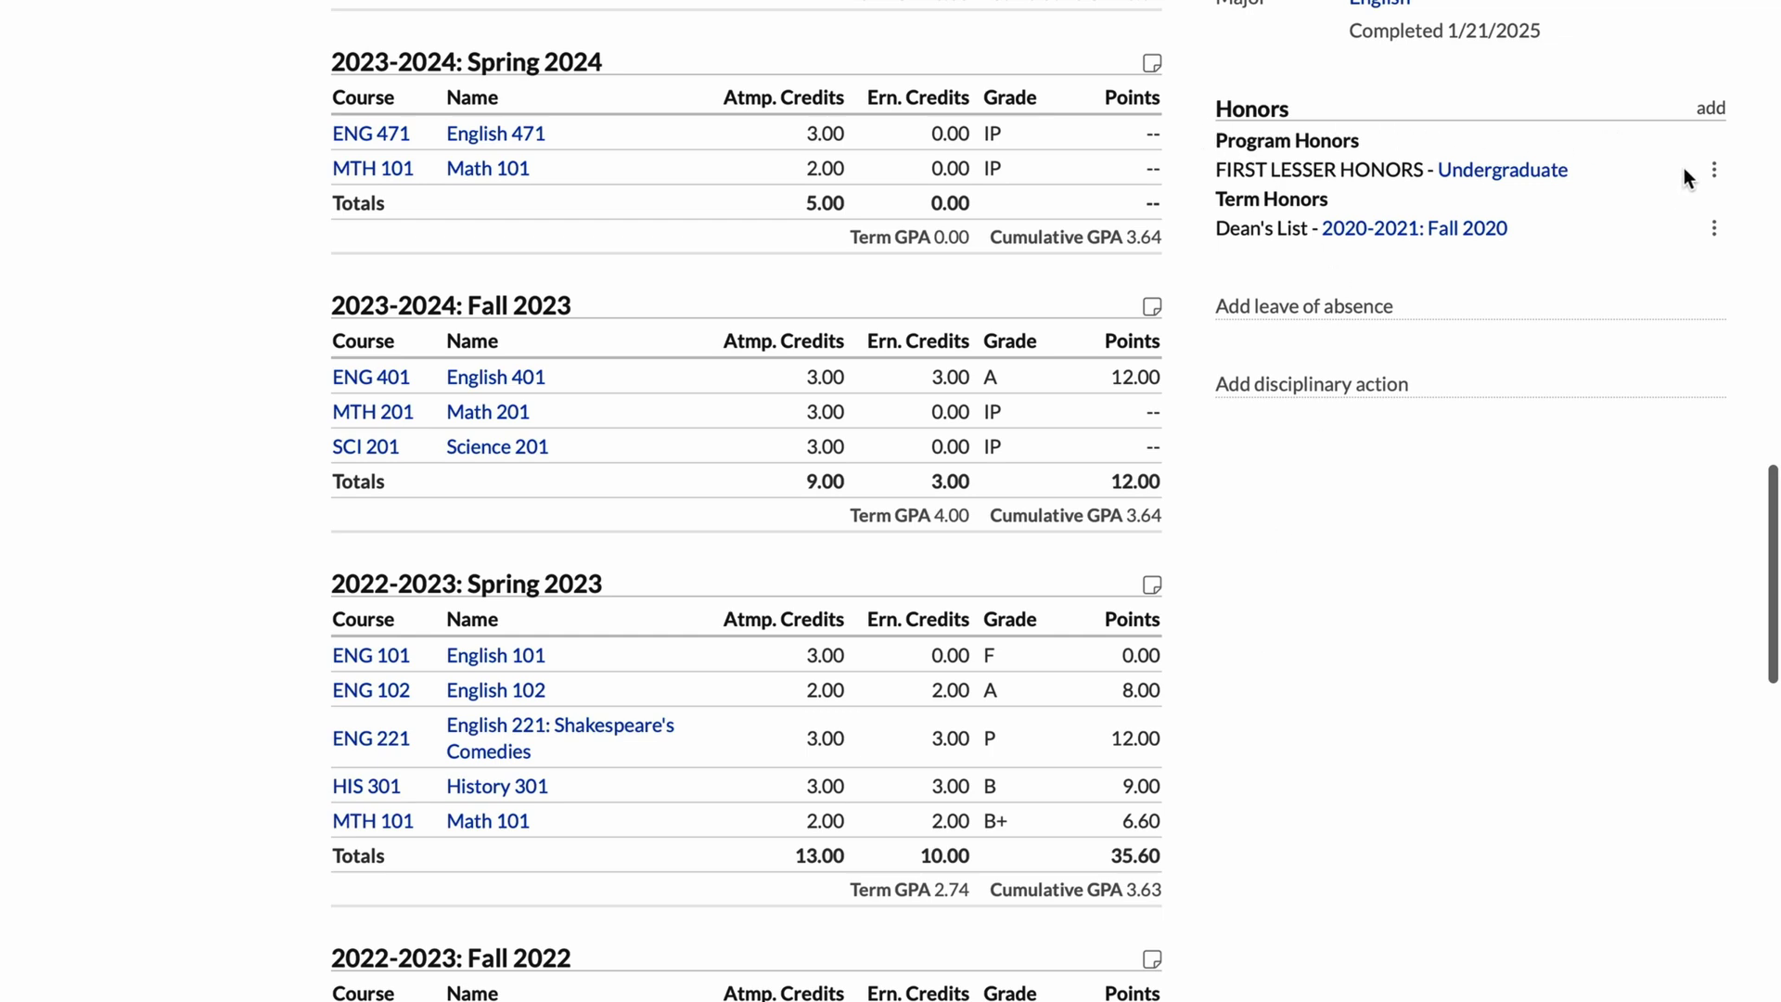
click(1712, 111)
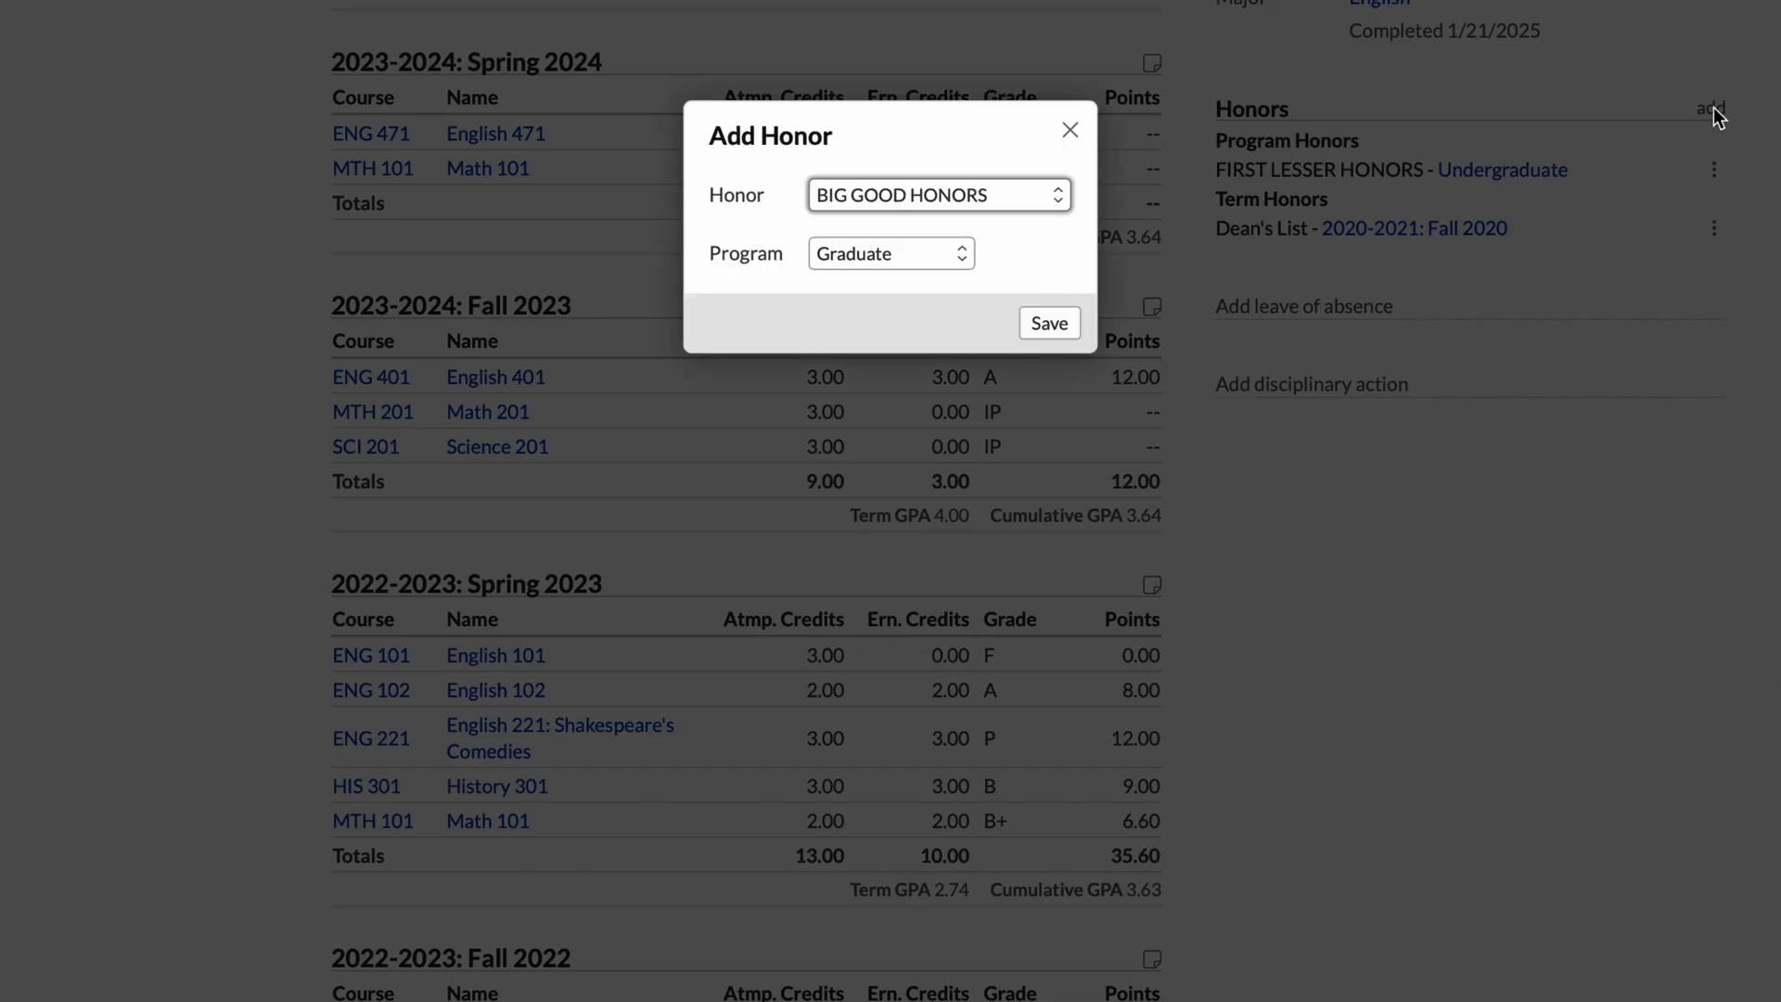
click(1022, 196)
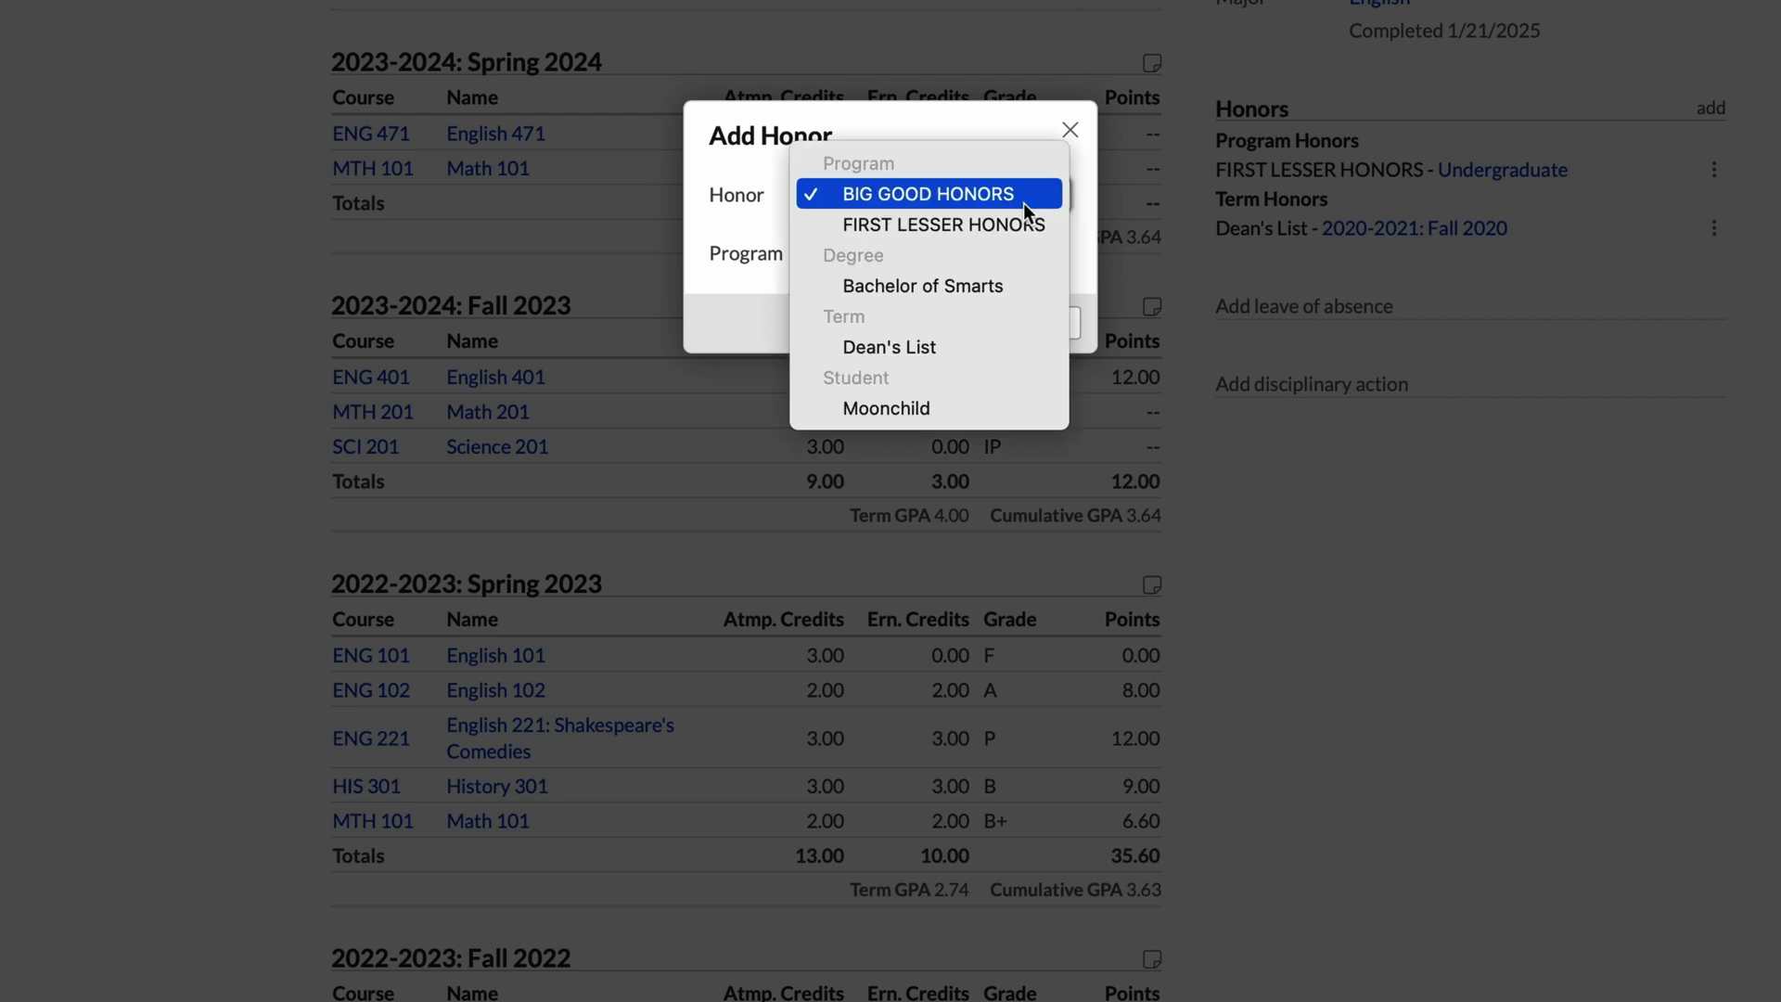
click(994, 407)
click(1040, 266)
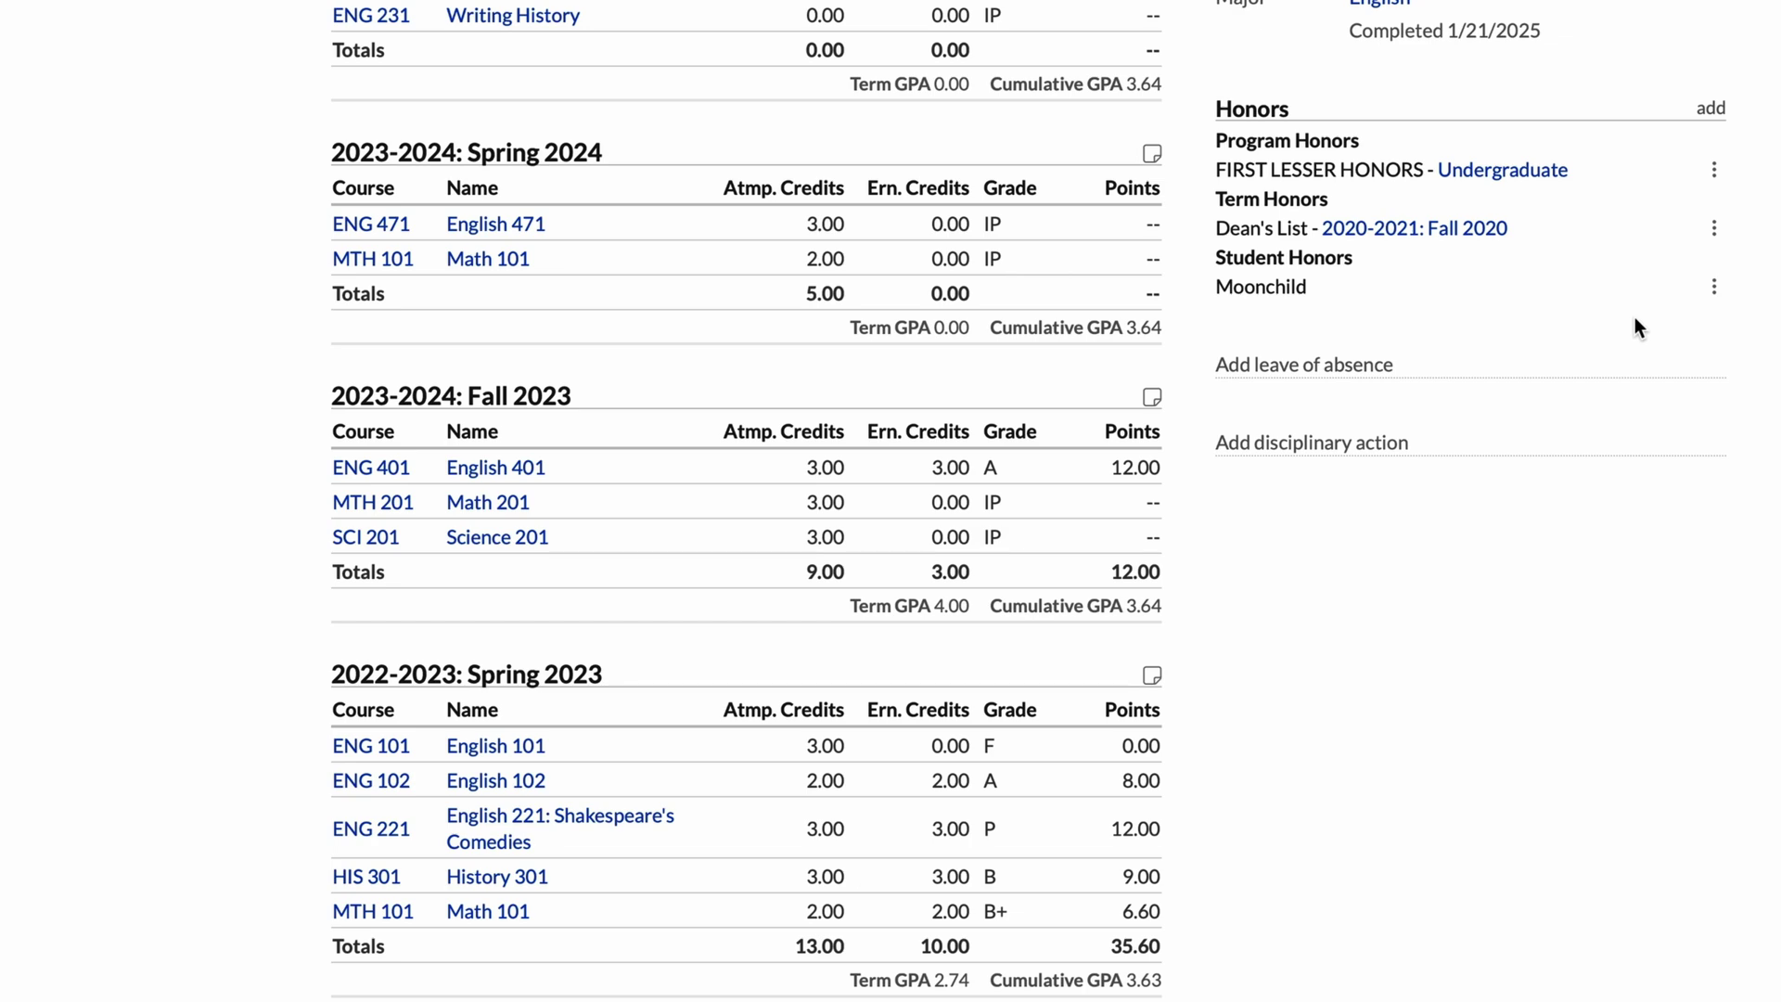
Step: Examine where the honors are listed on the student's profile, system tags and exported official transcript
scroll(1634, 317, up, 10)
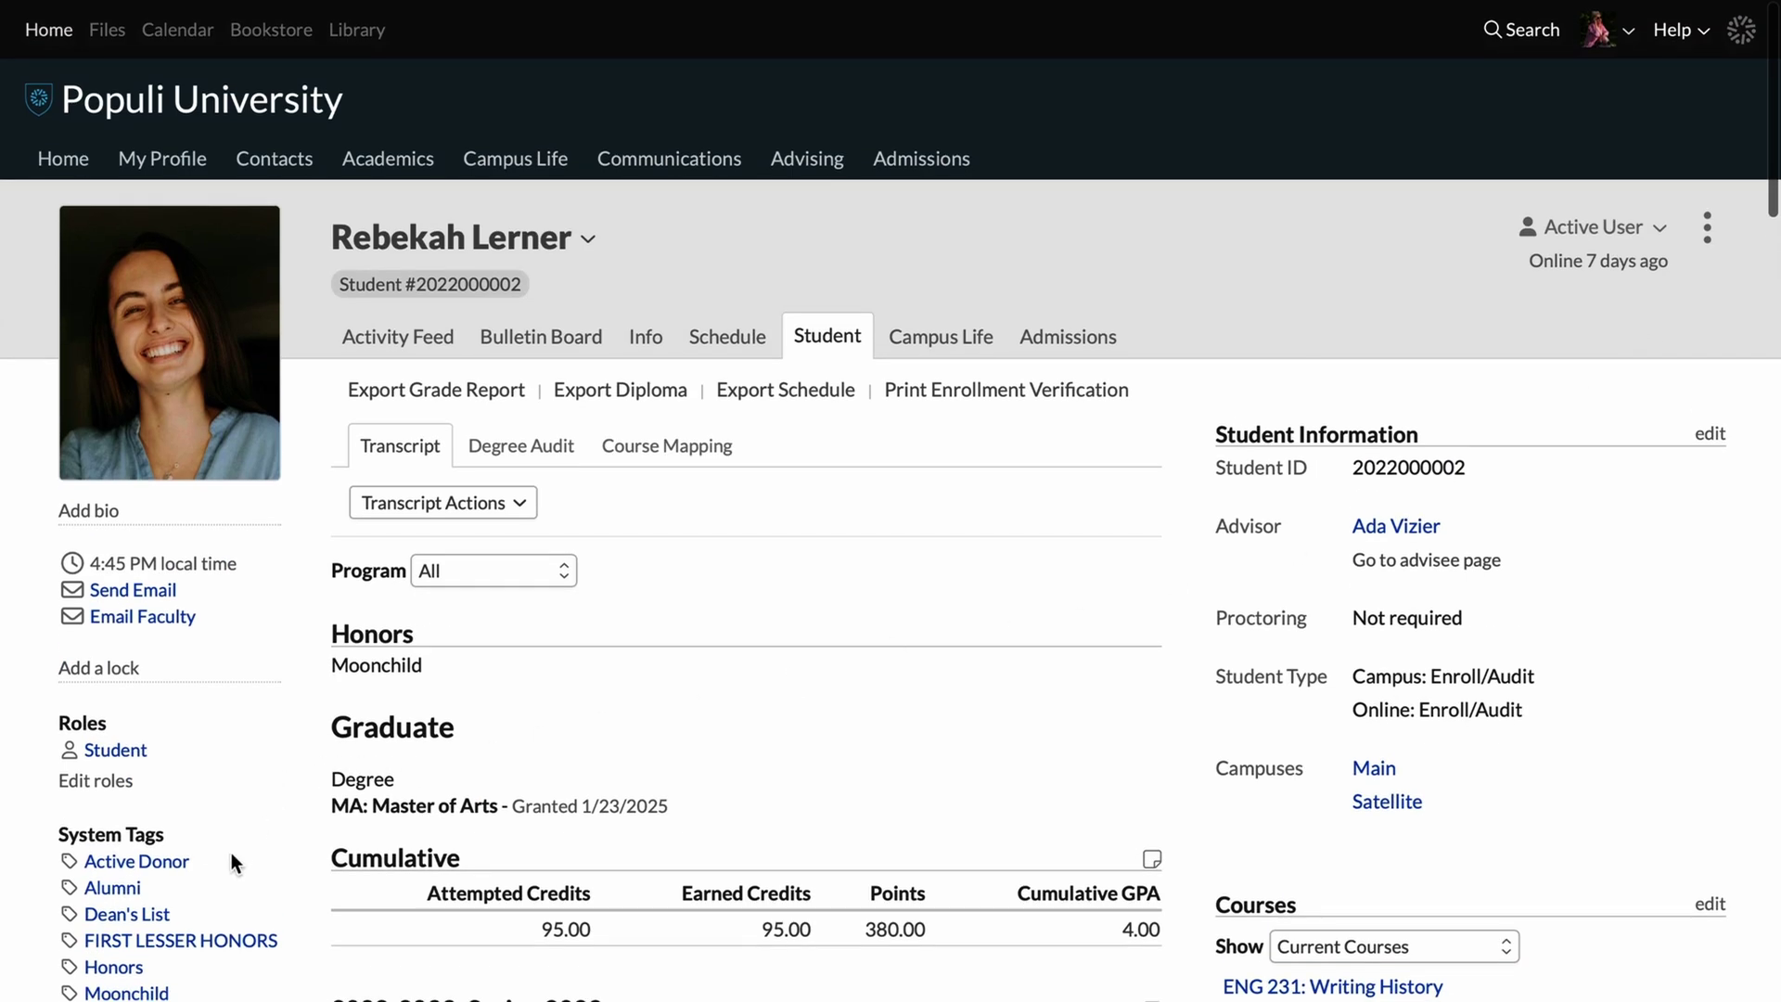
scroll(231, 853, down, 3)
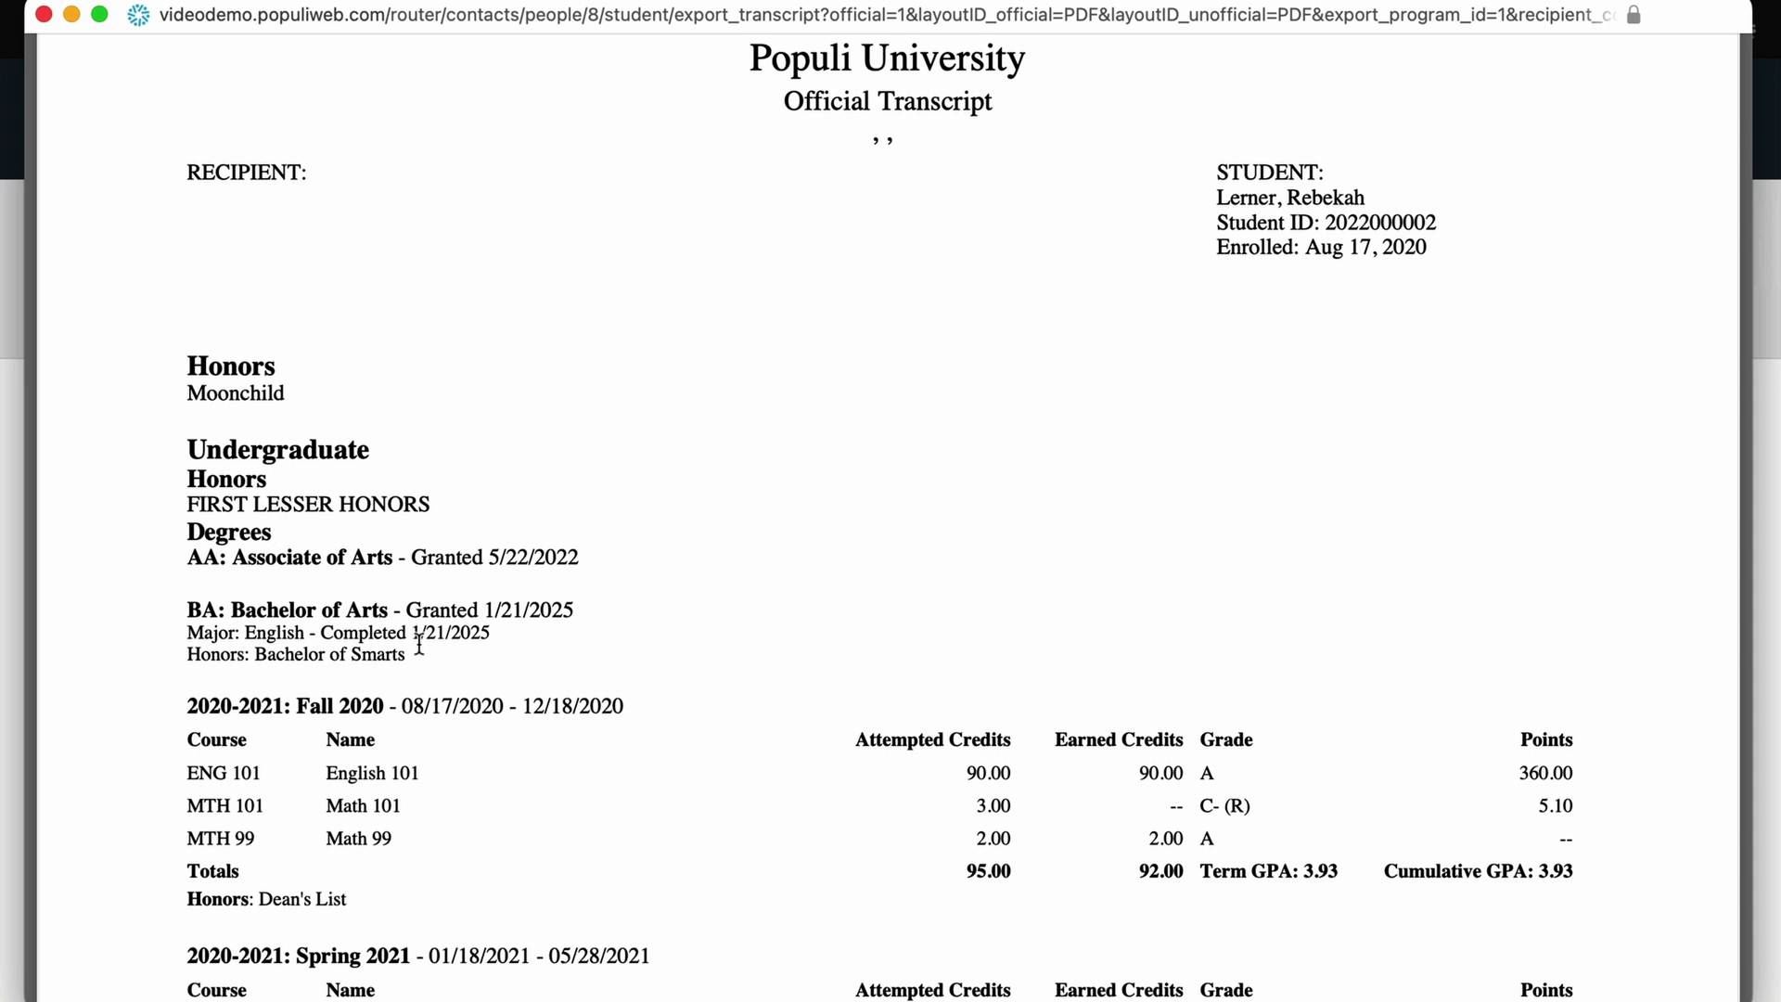
scroll(188, 700, down, 1)
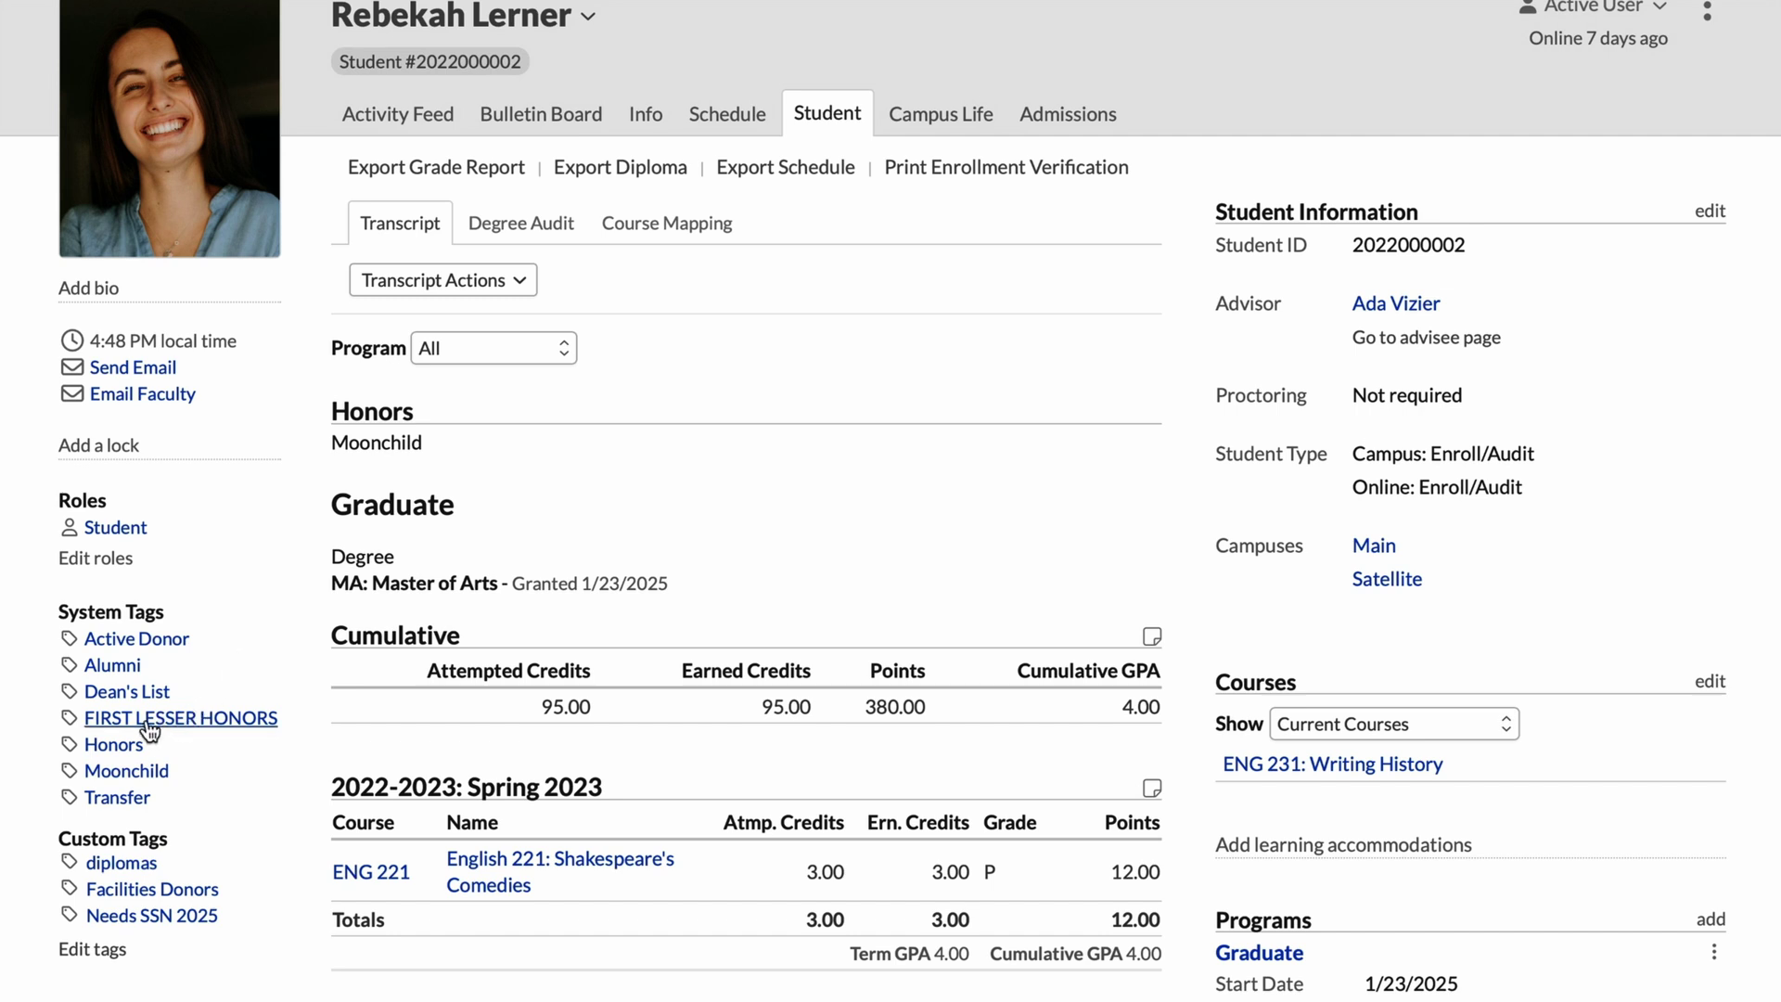
Step: List the people carrying the Honors system tag, and those carrying the Dean's List tag
click(135, 747)
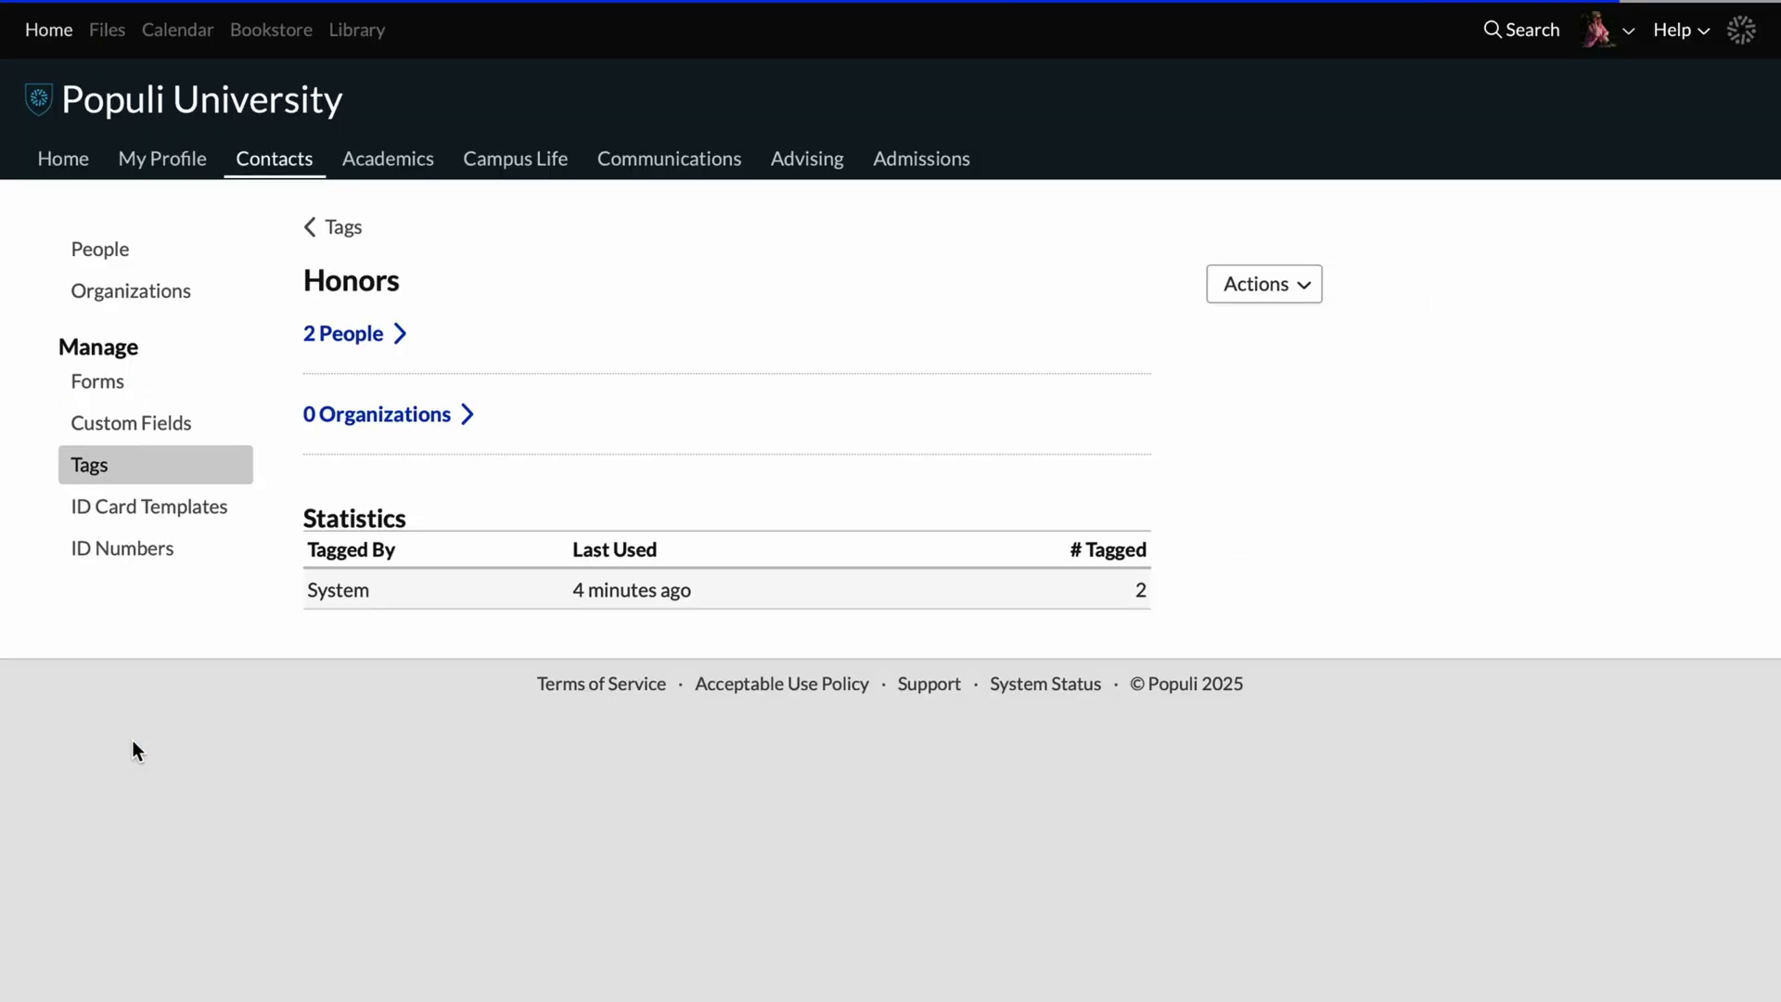
click(393, 334)
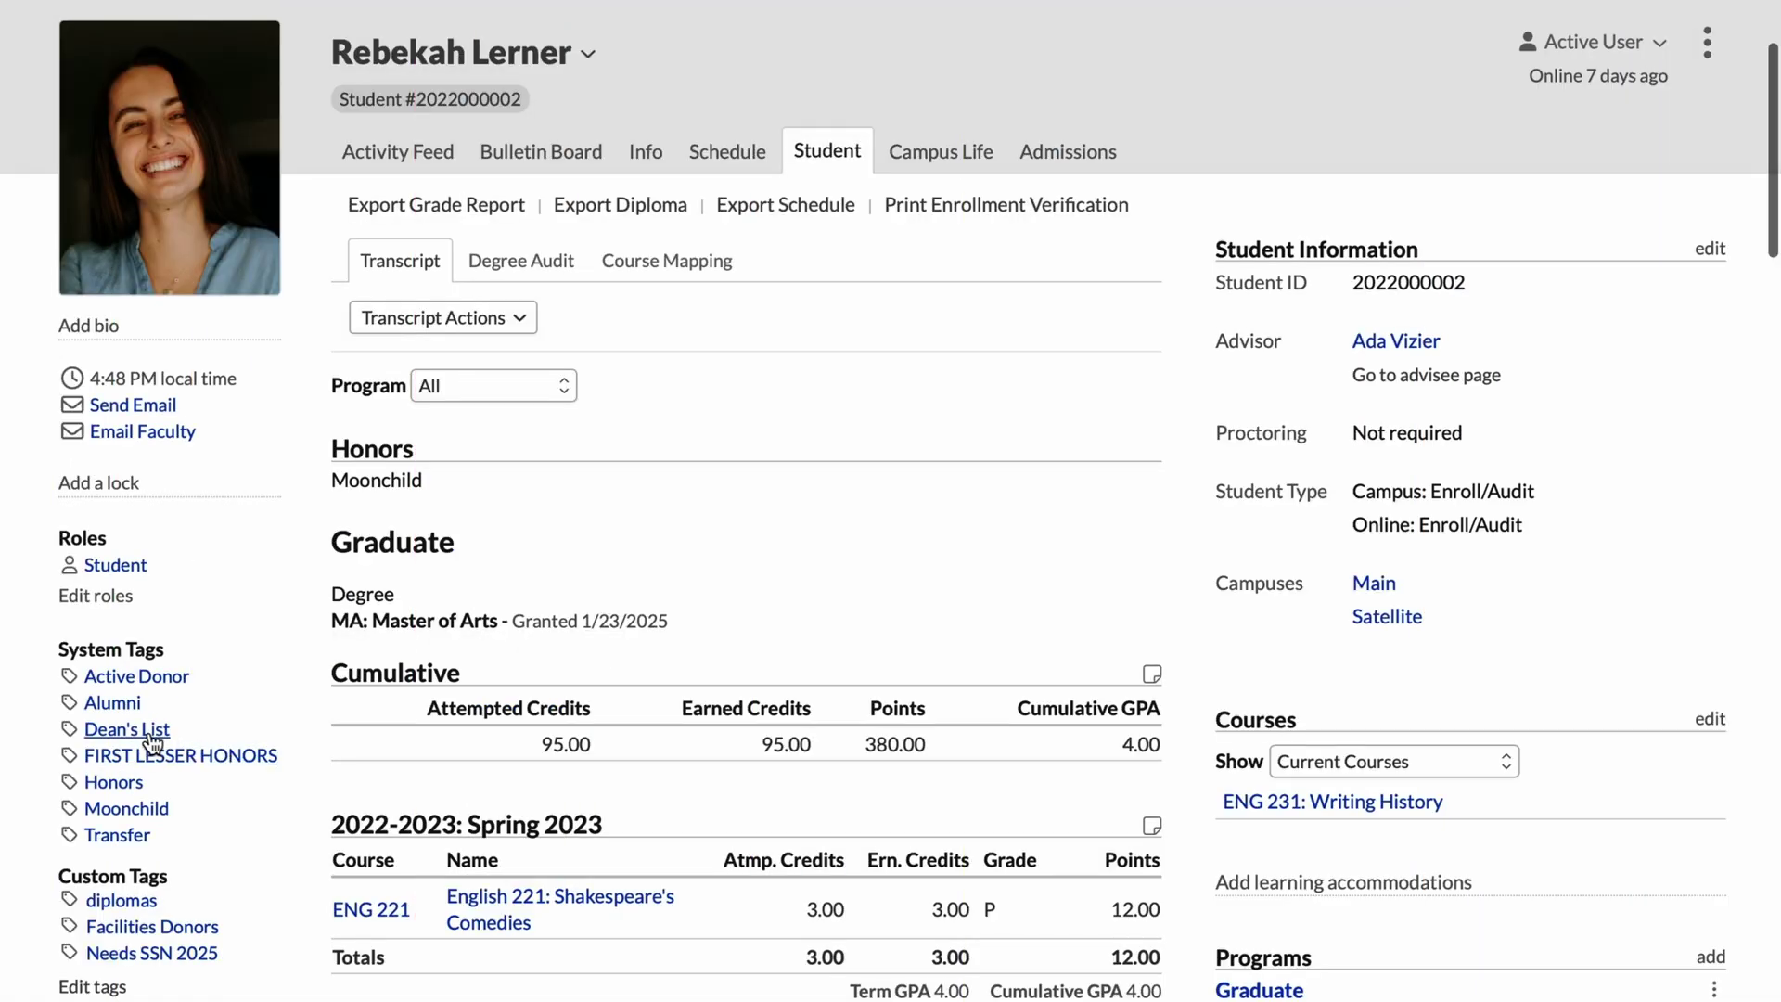
click(148, 731)
click(377, 335)
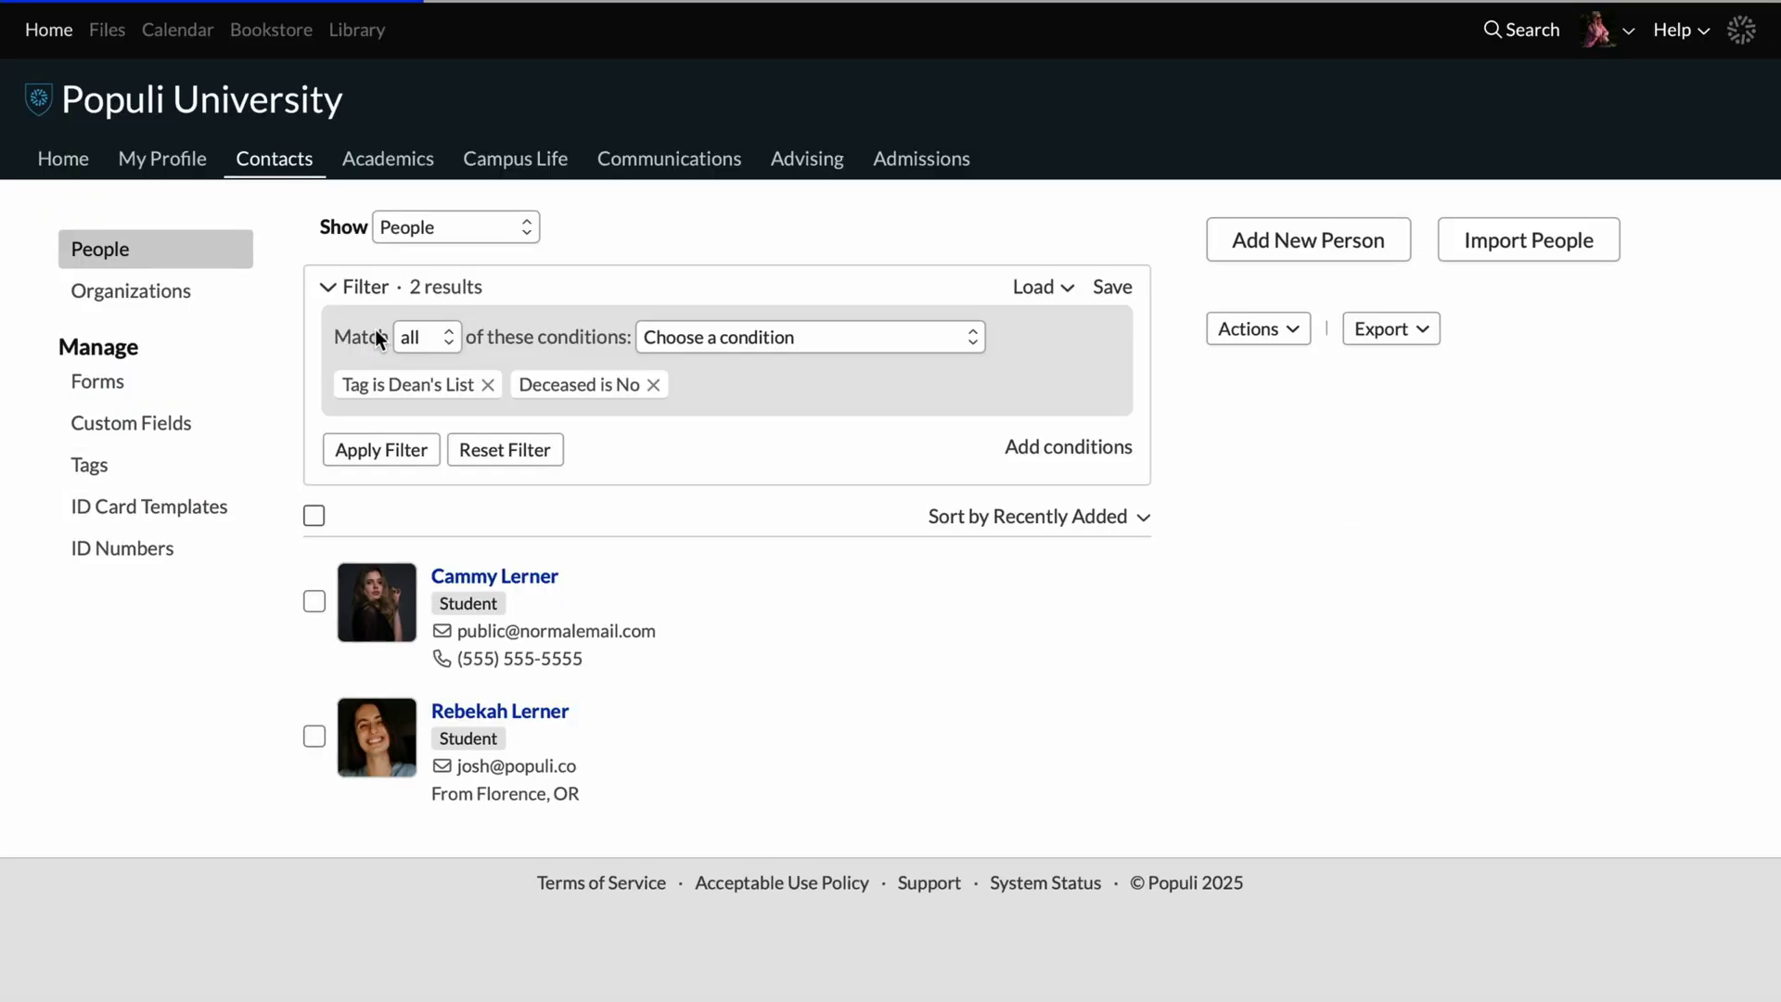